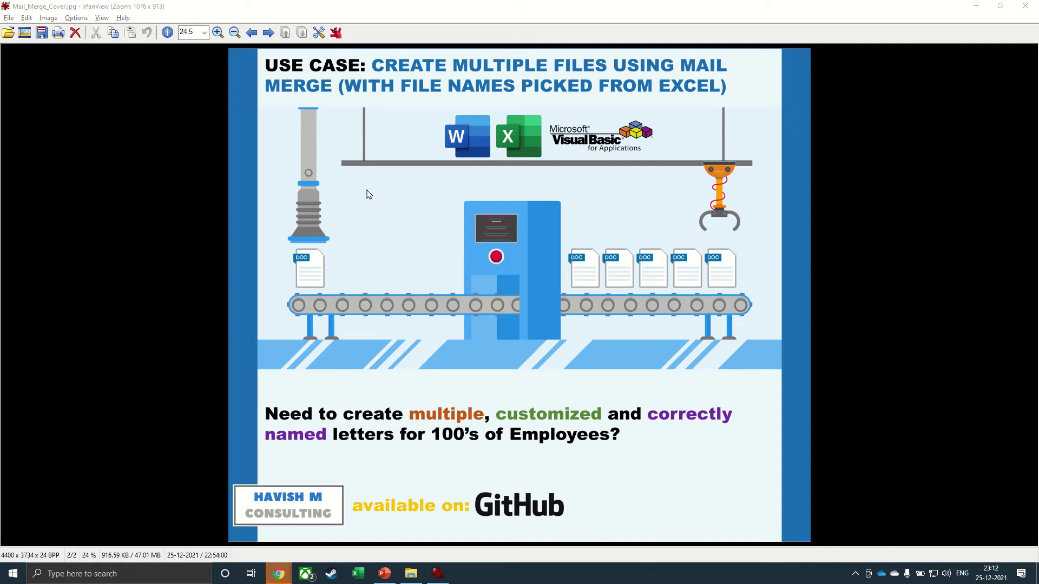
Close the cover image viewer, open Example_Data.xlsx, and check the row 5 ratings
left_click(1025, 6)
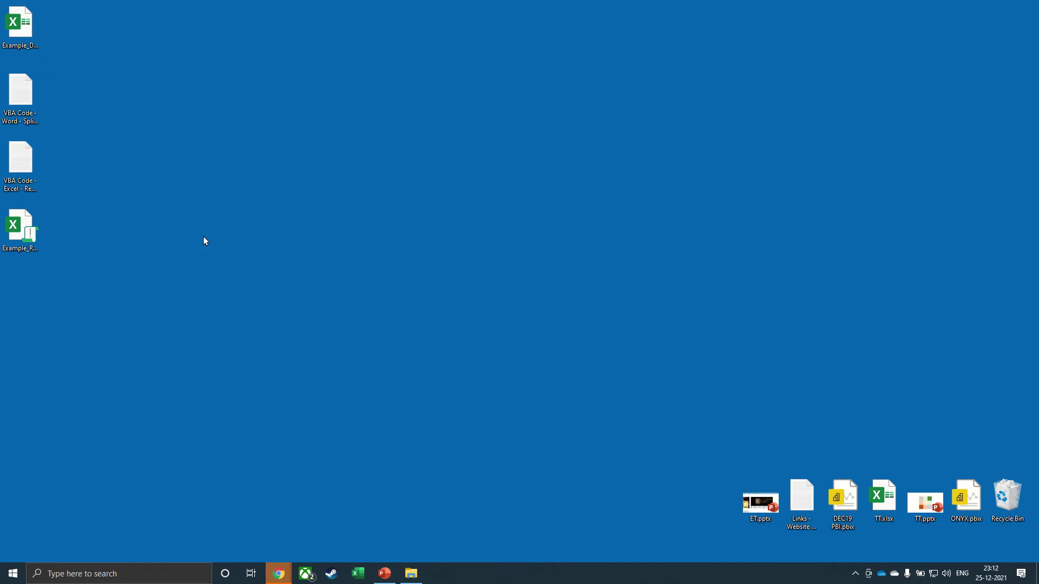
double_click(21, 33)
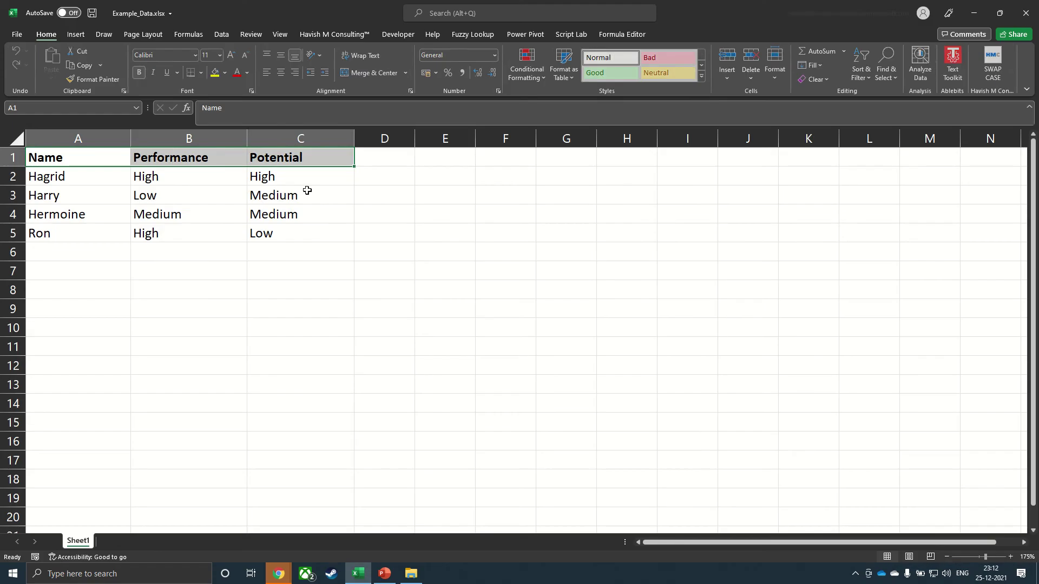
left_click(230, 231)
left_click(293, 237)
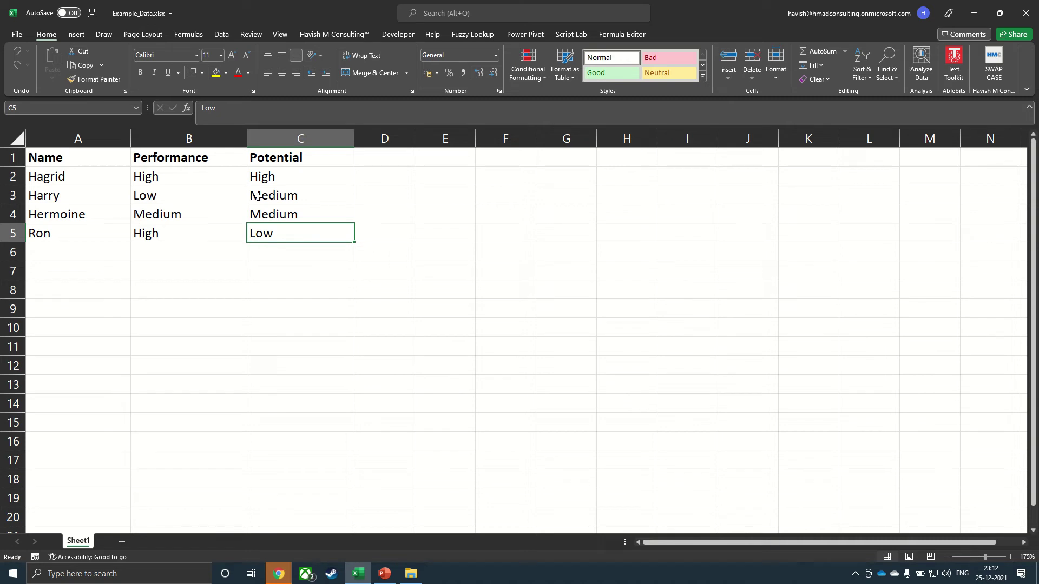
Review the Performance and Potential columns and the employee names in column A, then close Excel
left_click_drag(230, 140, 283, 139)
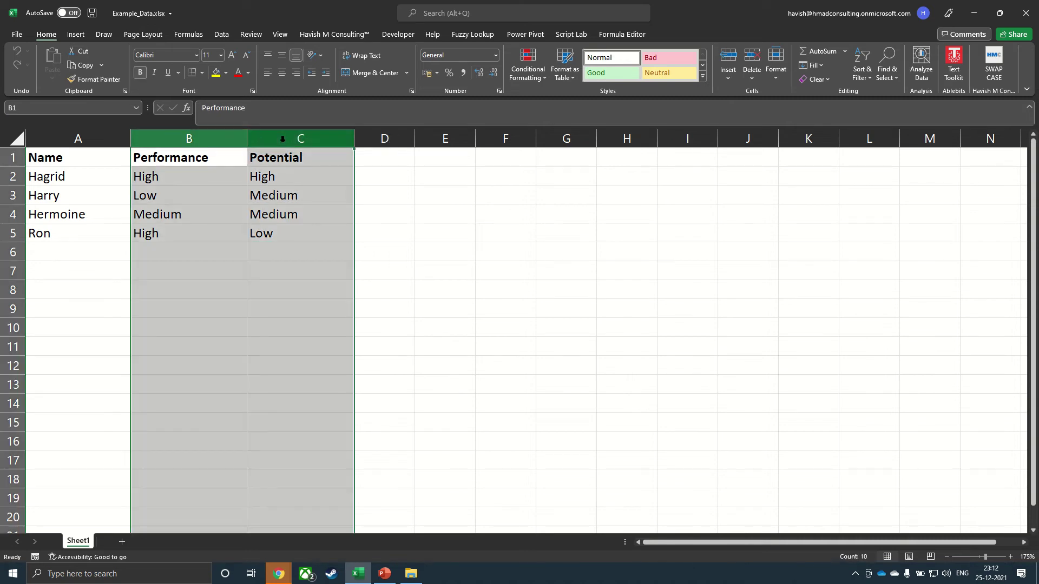
left_click(93, 179)
left_click(82, 194)
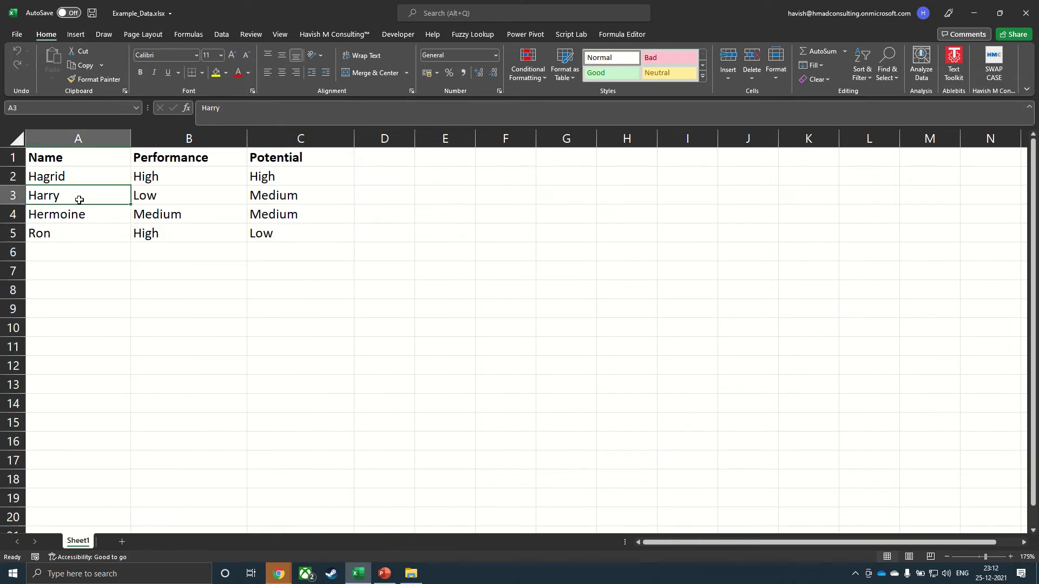
left_click(79, 215)
left_click(78, 230)
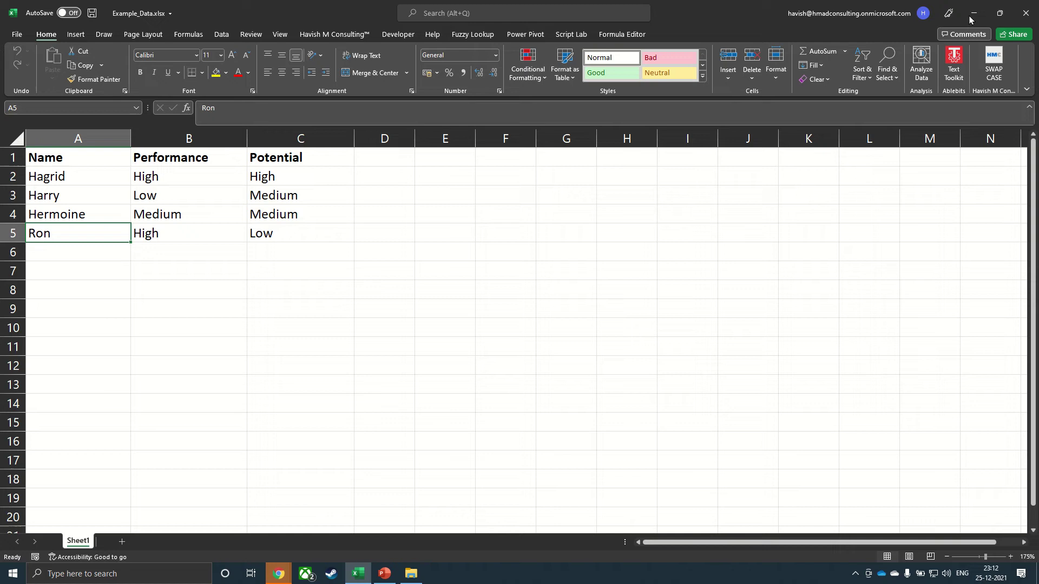
left_click(1025, 13)
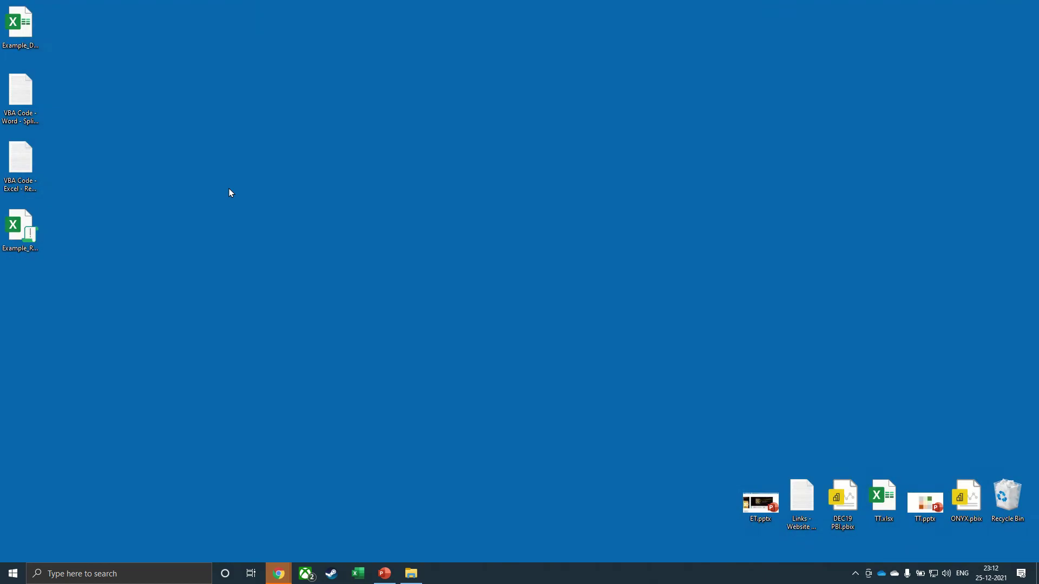
Create a new Microsoft Word Document from the desktop context menu, name it Temp.docx, and open it
right_click(223, 137)
mouse_move(178, 276)
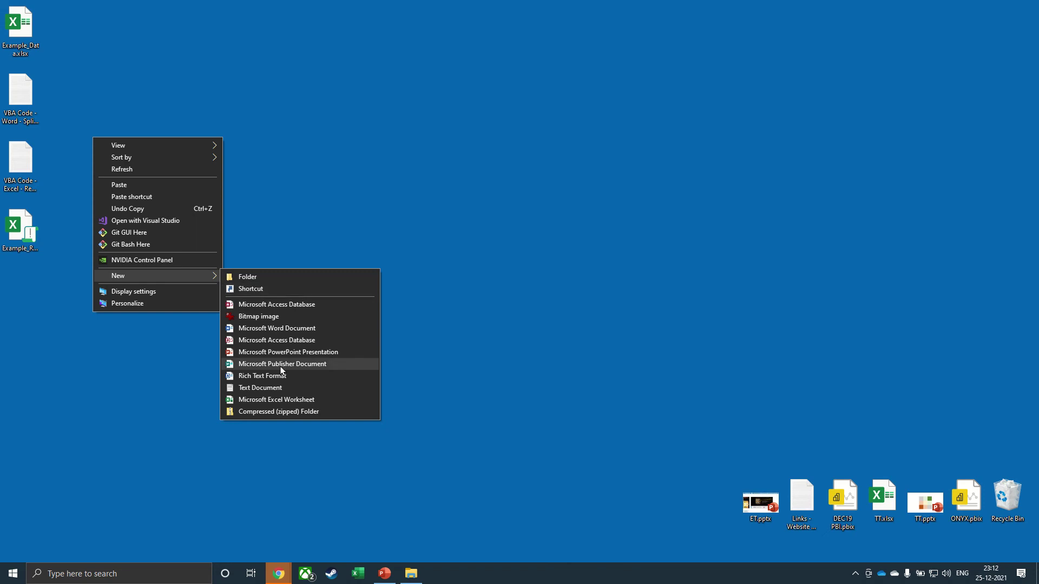
left_click(281, 329)
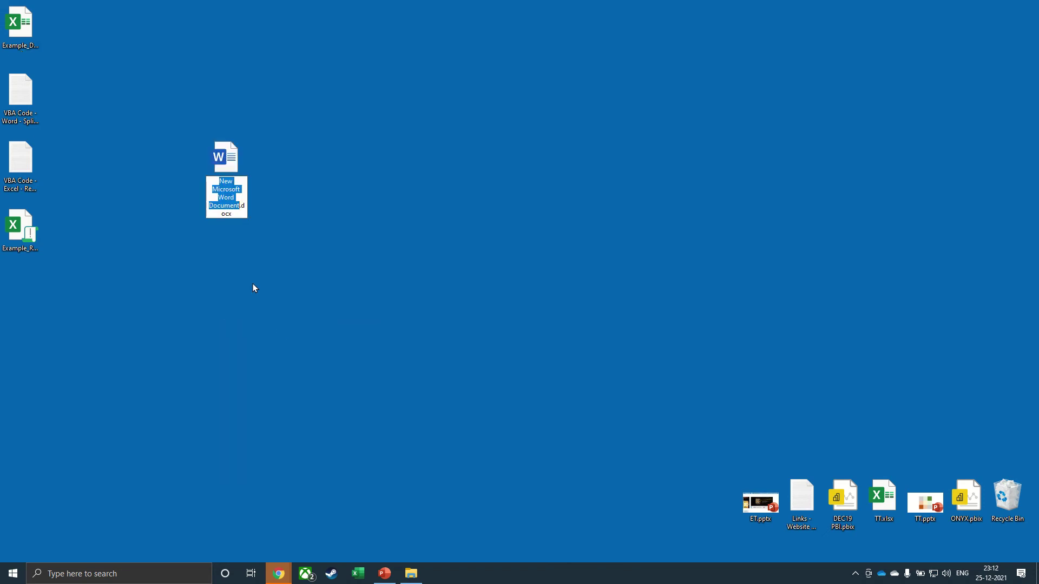
type("Te")
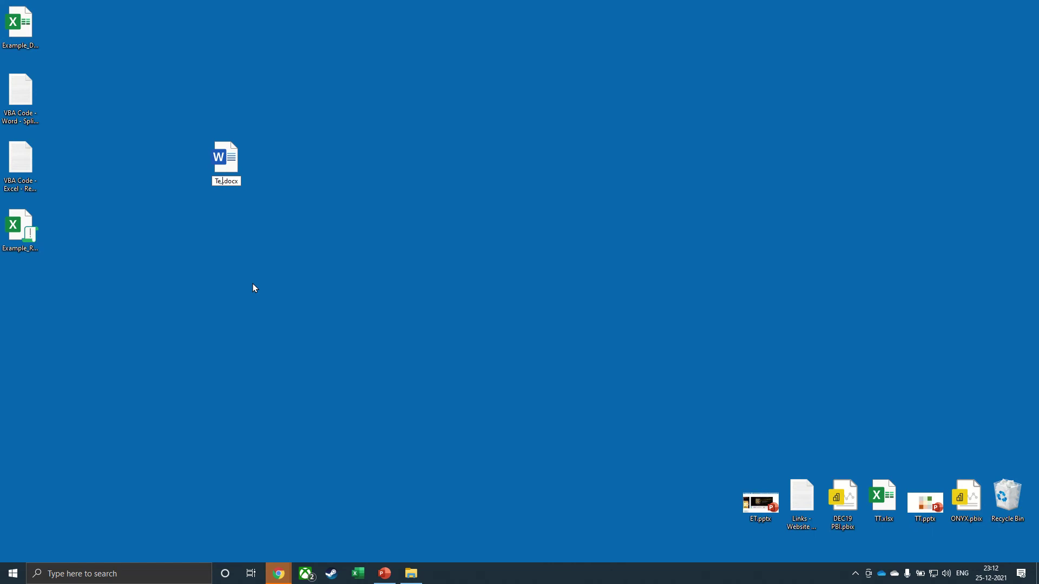
key("Delete")
type("mp.")
key("Return")
key("Return")
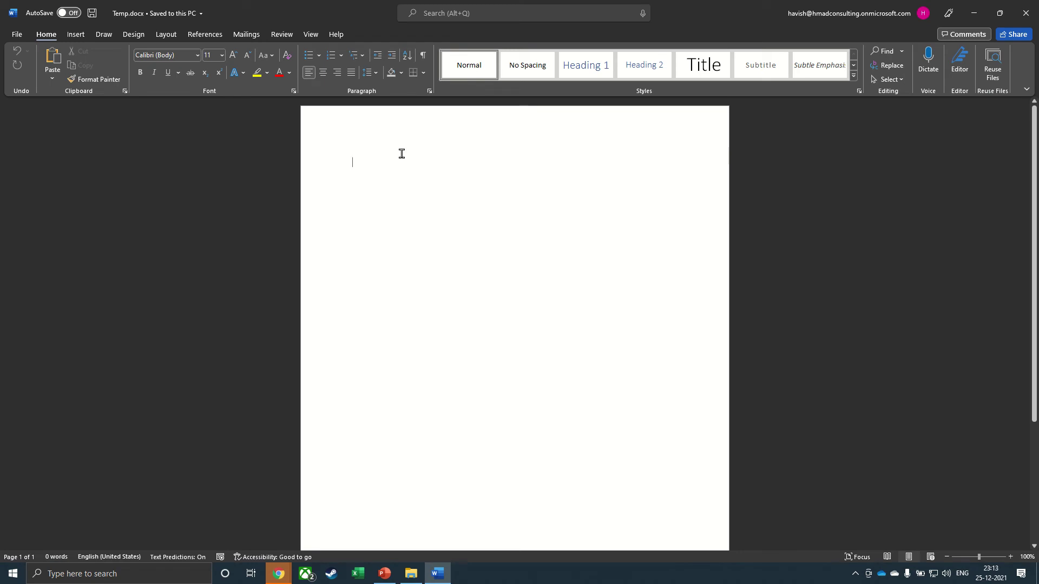
Apply Narrow page margins from the Layout tab
left_click(161, 38)
left_click(27, 73)
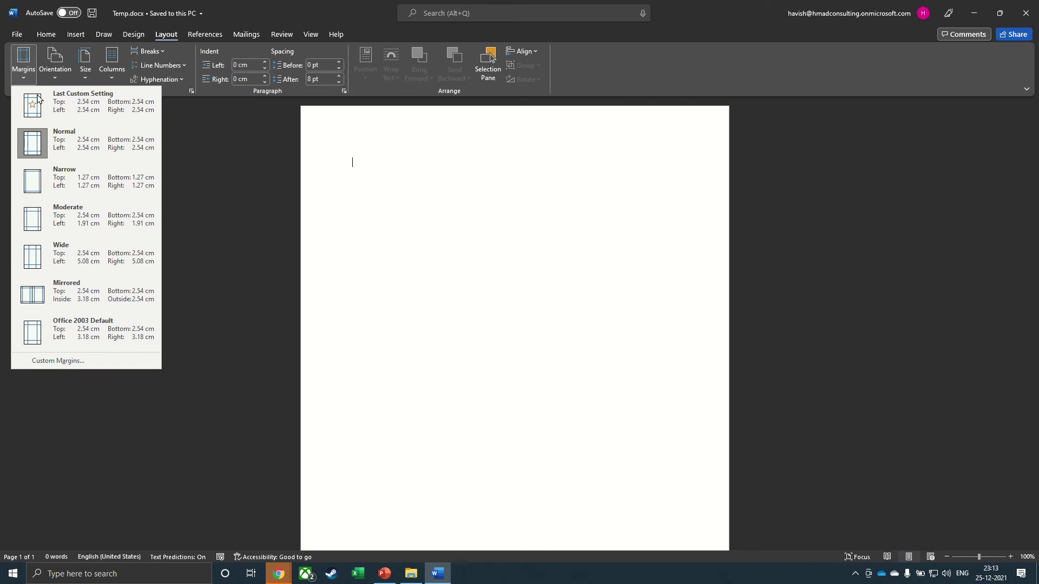
left_click(99, 178)
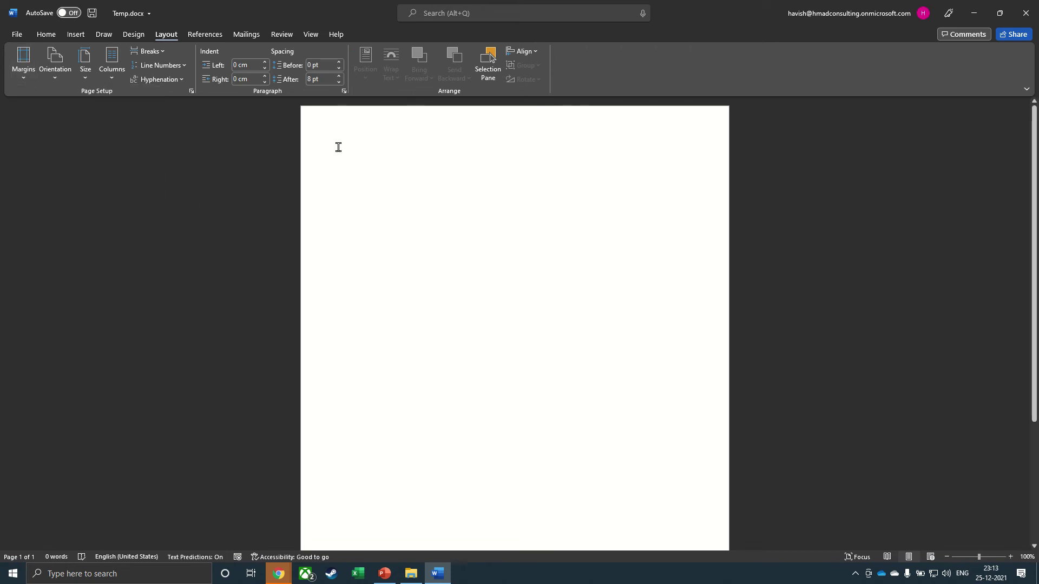
Type the 'Hello' greeting and the line 'Your Performance Score is and your Potential Score is'
type("Hello ")
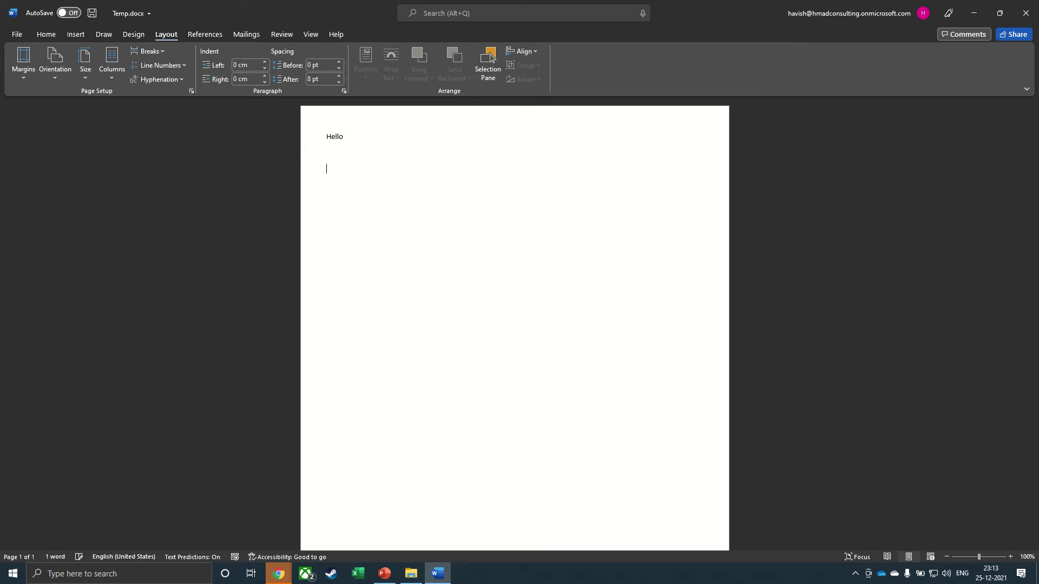
type("Your P")
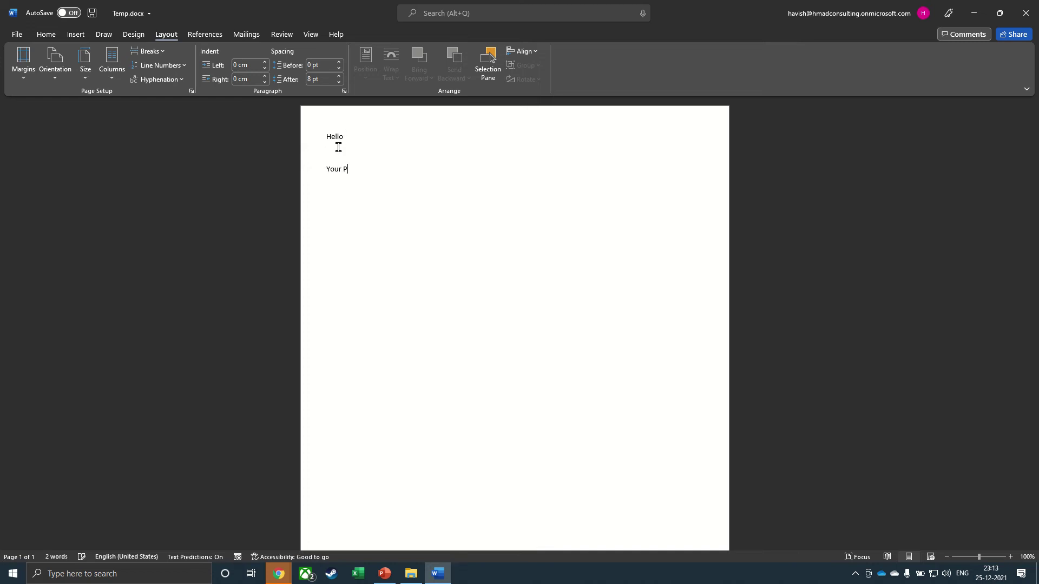
type("erformance Score is and your Pote")
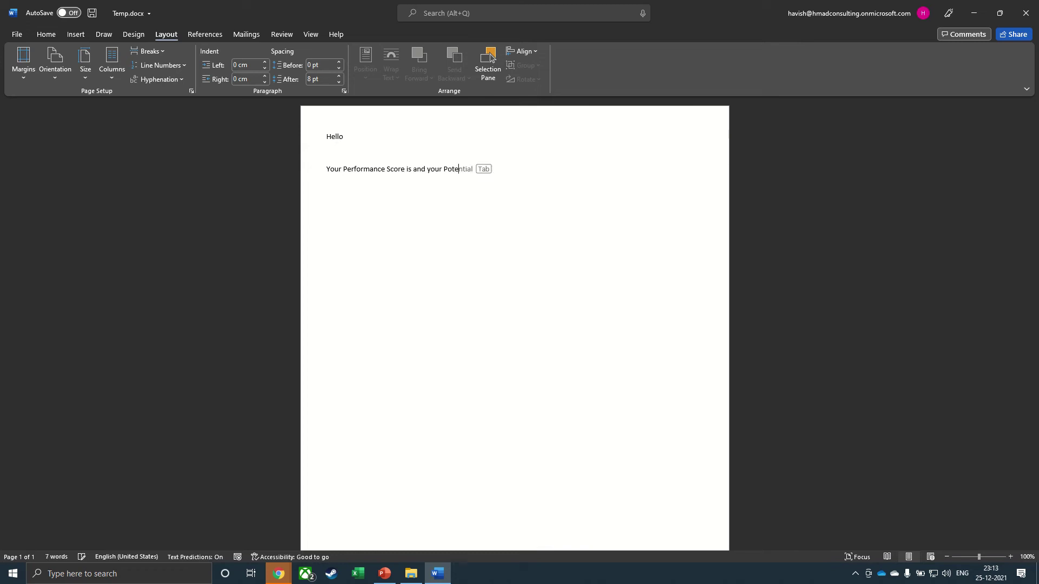
type("ntial Score is")
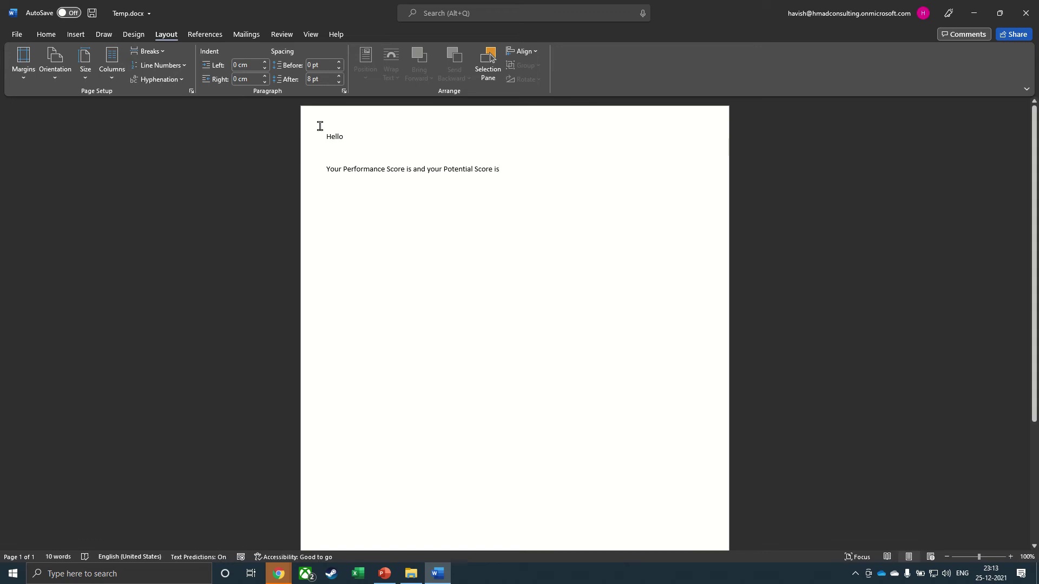
left_click(354, 137)
left_click(505, 172)
Launch the Step-by-Step Mail Merge Wizard for letters and advance to step 3, Select recipients
left_click(247, 35)
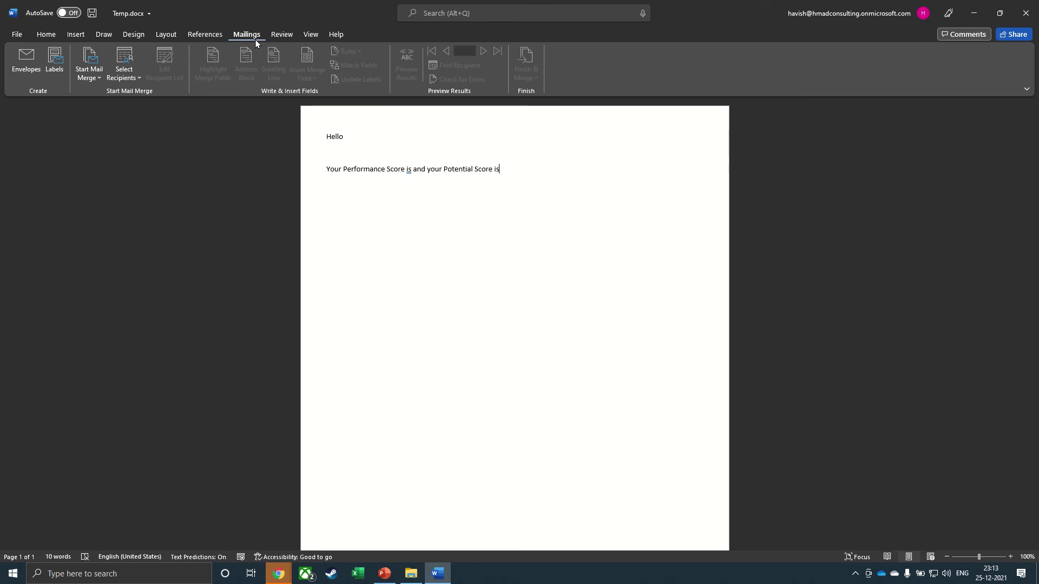
left_click(90, 76)
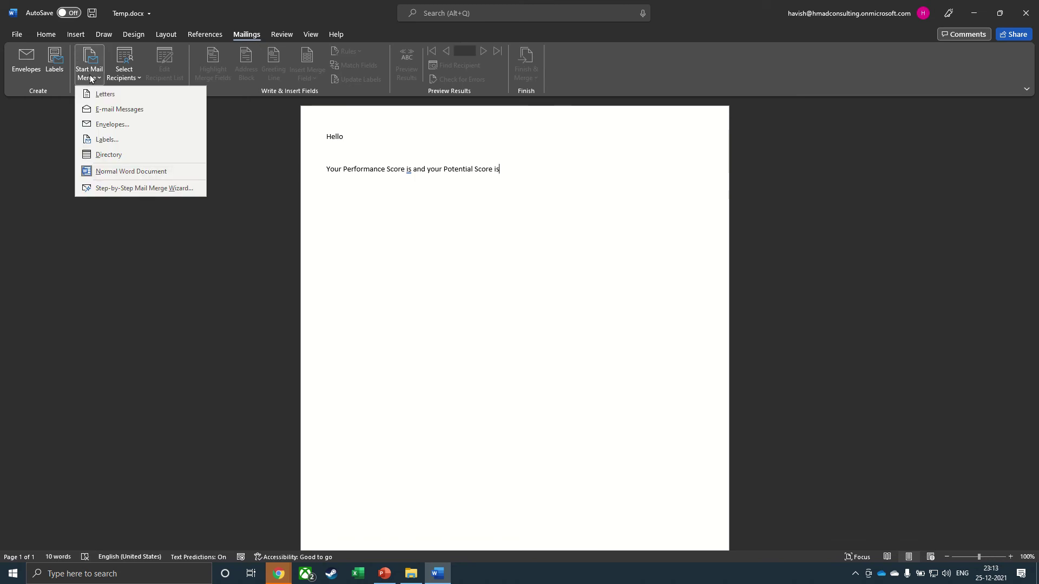
left_click(137, 189)
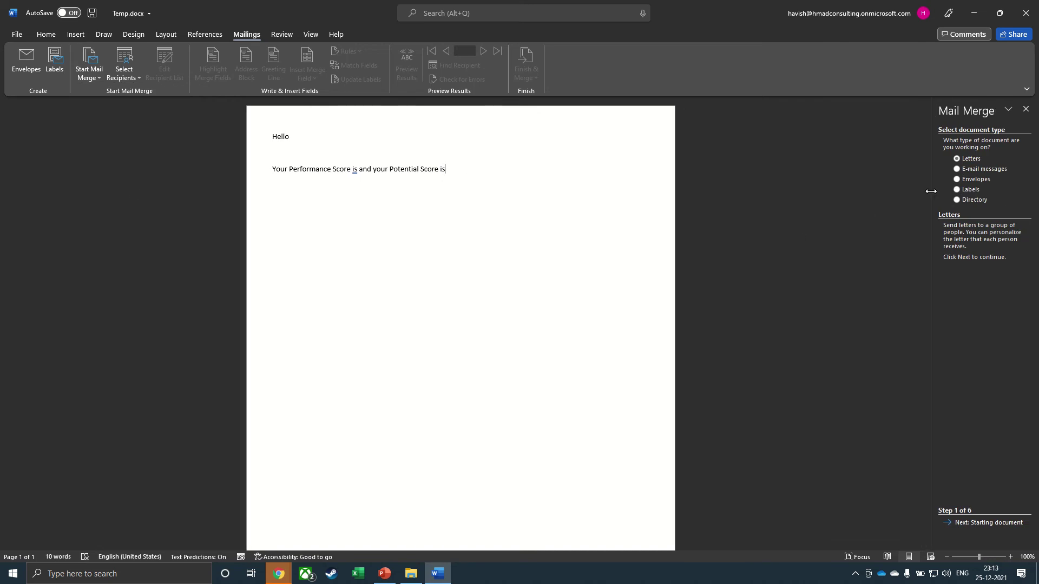
left_click_drag(934, 192, 855, 193)
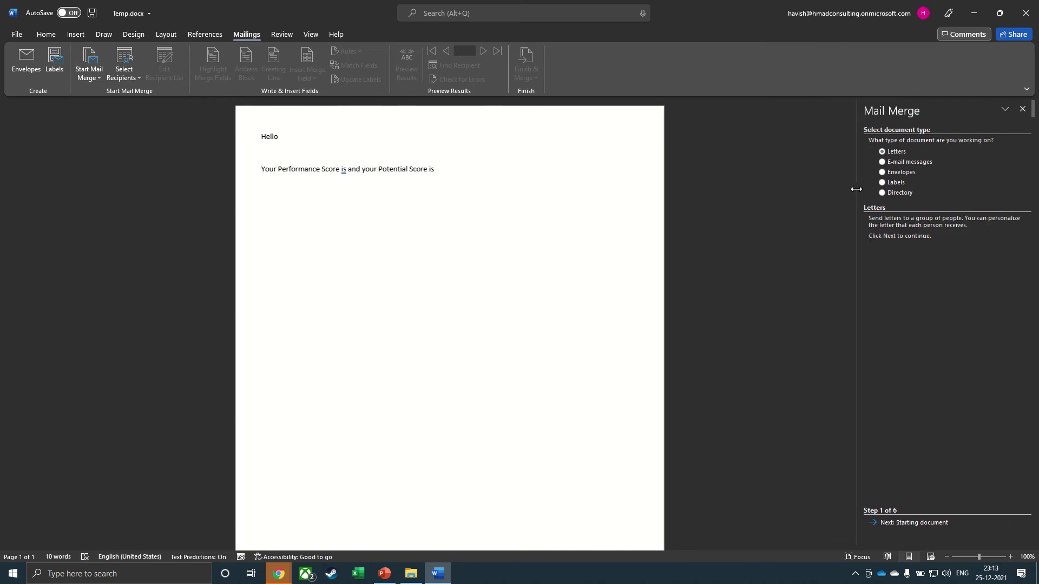
left_click(909, 522)
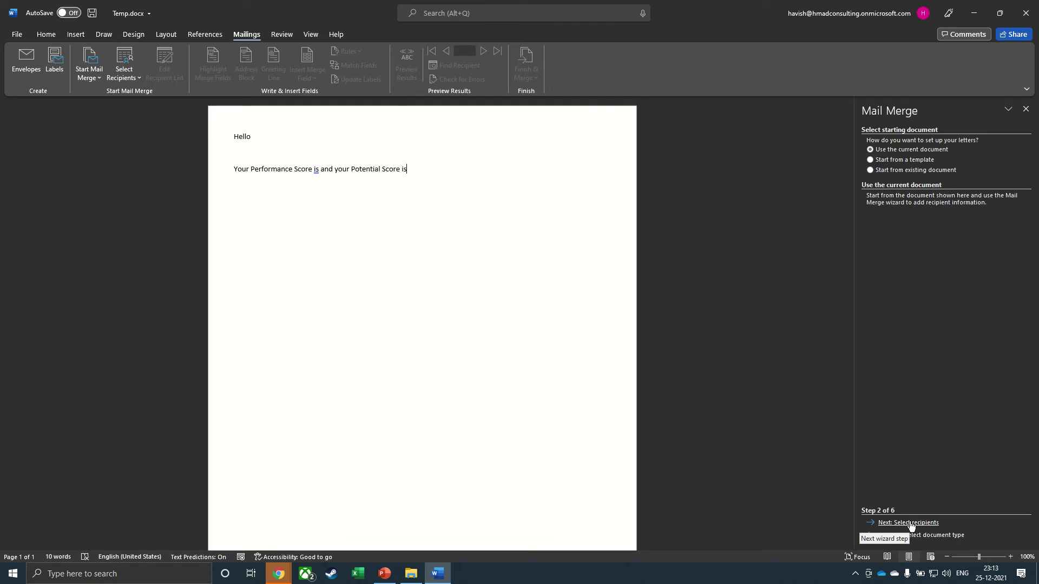
left_click(913, 523)
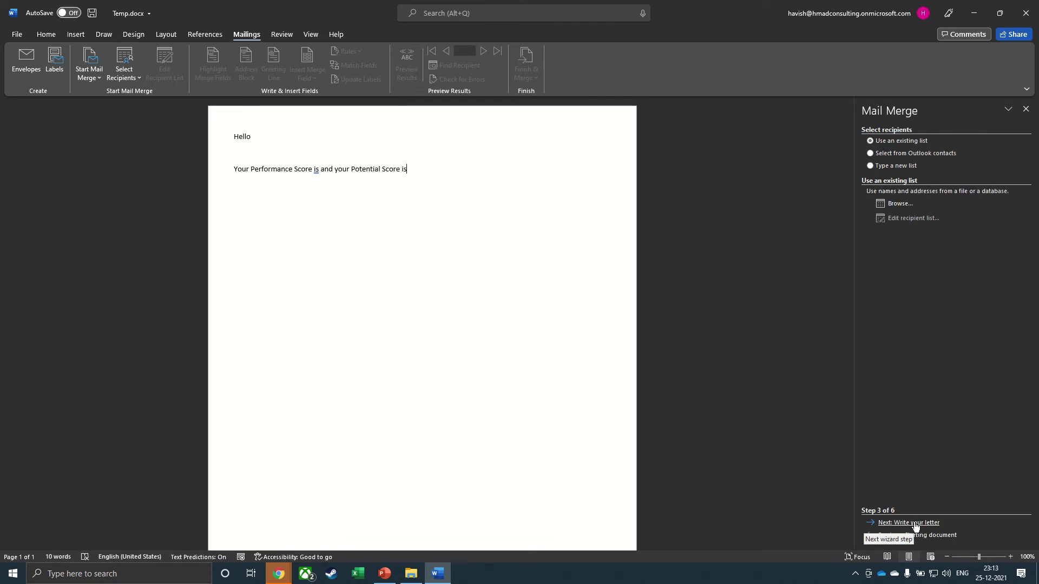
Use Example_Data.xlsx from the Desktop, table Sheet1$, as the recipient list with all four employees
left_click(900, 210)
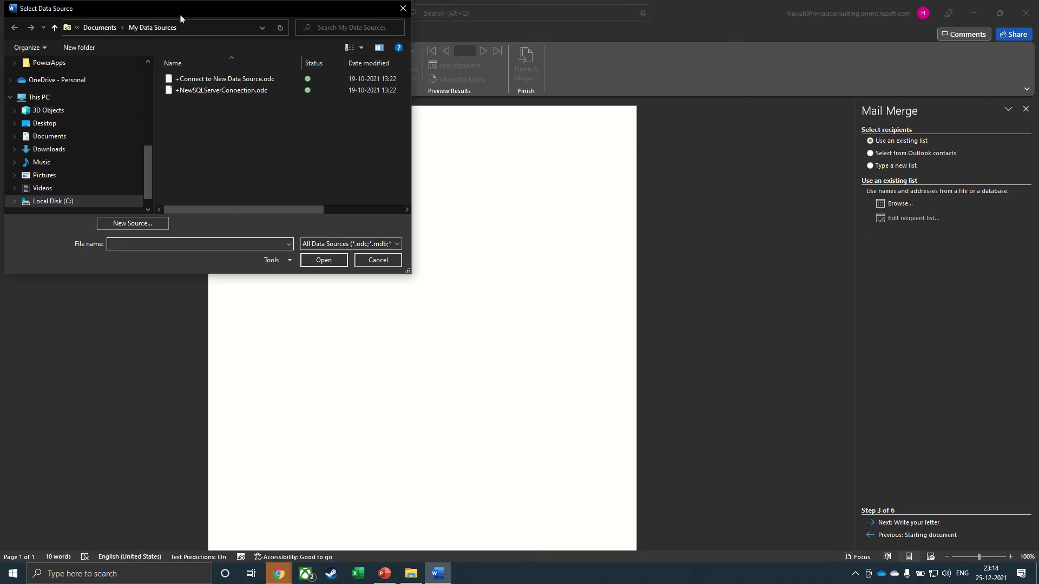
left_click_drag(182, 15, 354, 97)
scroll(255, 200, "up", 8)
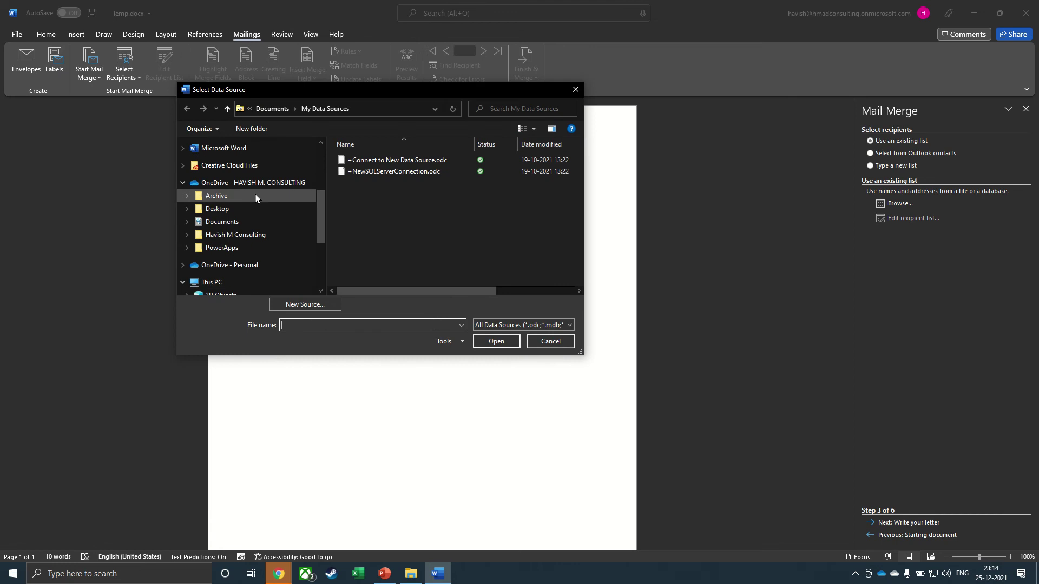
left_click(242, 167)
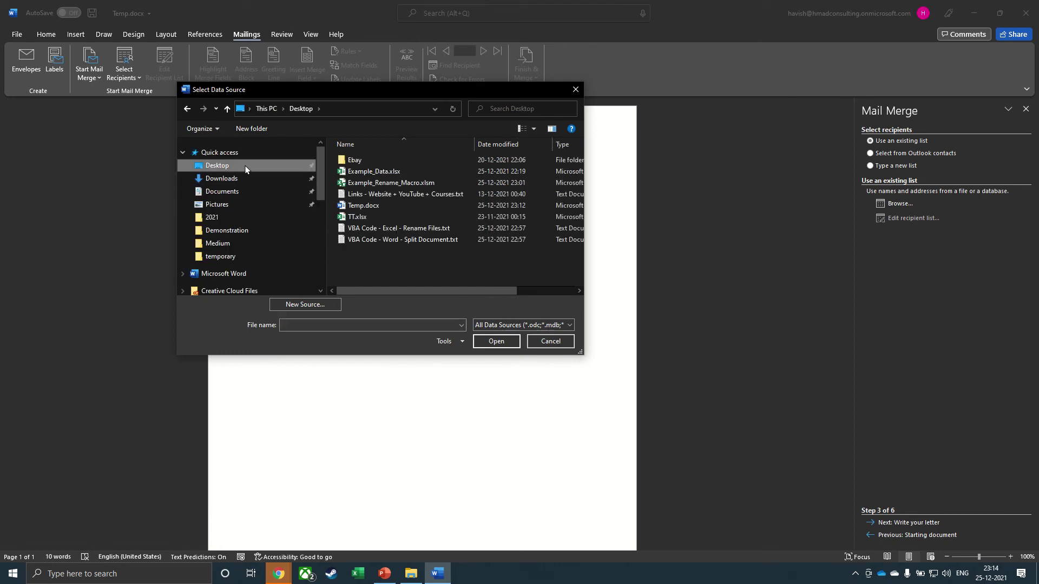
left_click(378, 172)
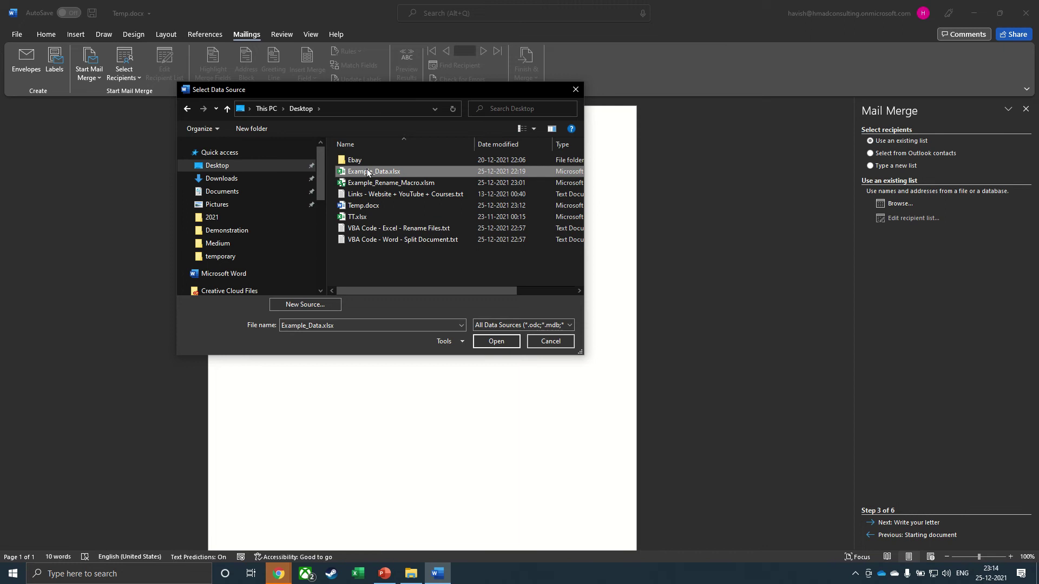
left_click(495, 341)
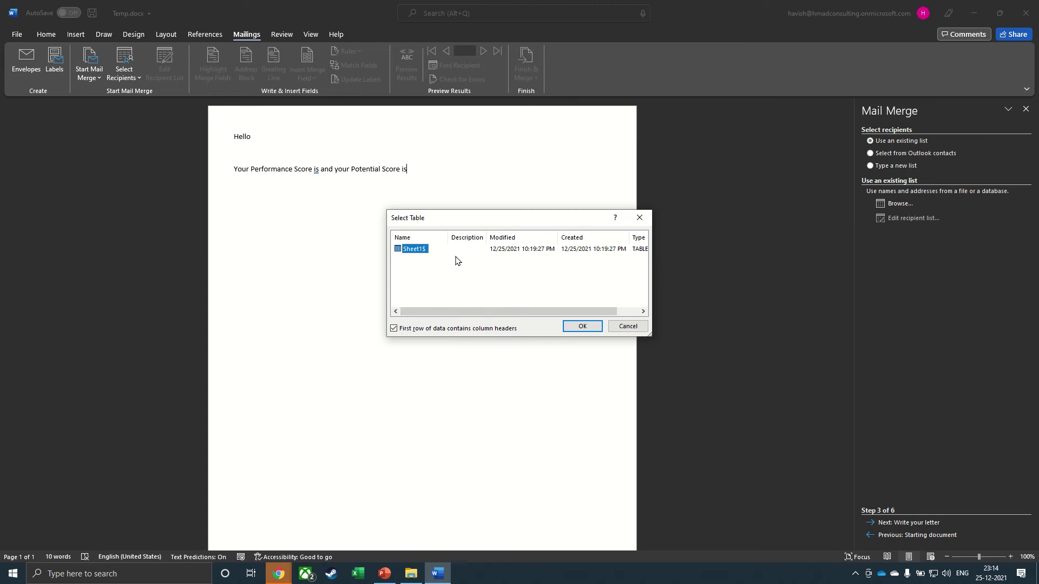
left_click(577, 327)
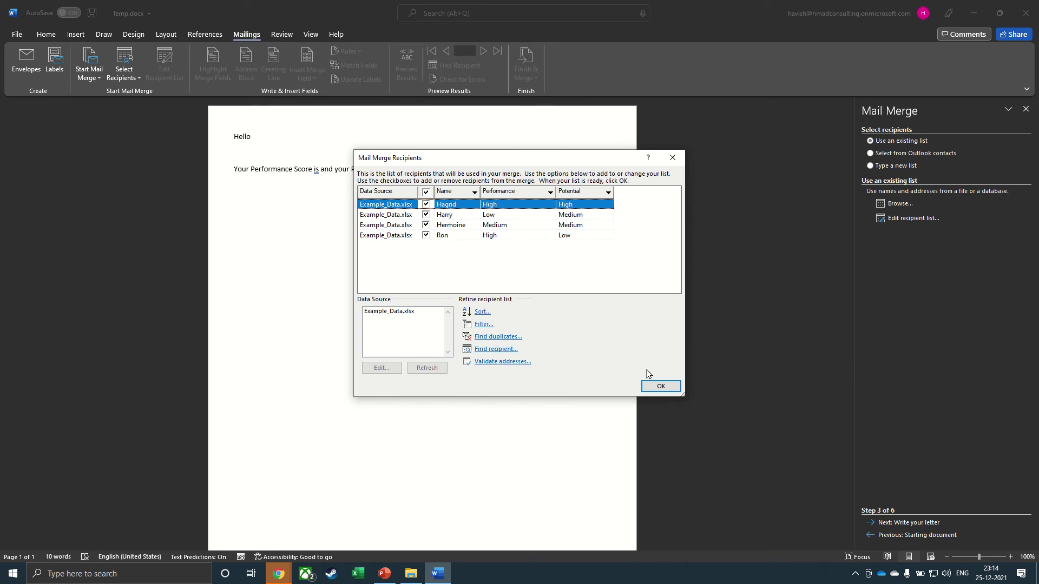
left_click(653, 386)
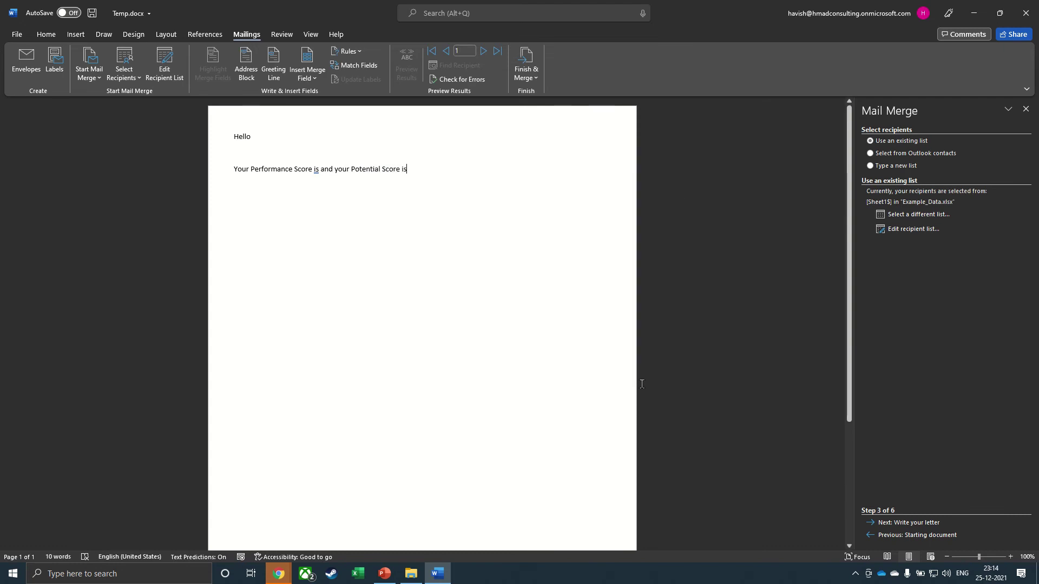
Insert «Name» after Hello, and «Performance» and «Potential» into the score sentence, ending it with a period
left_click(895, 523)
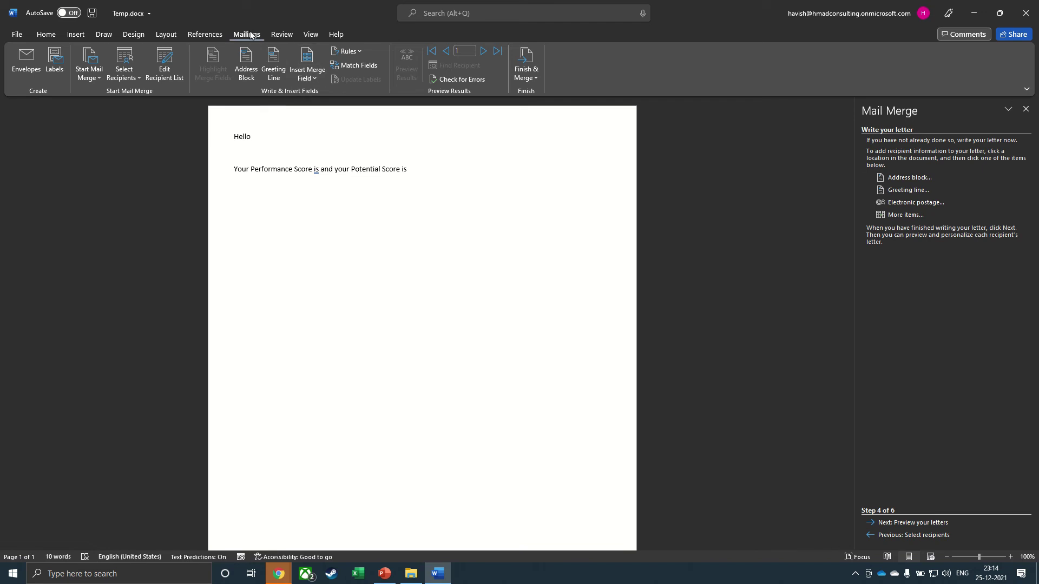
left_click(308, 75)
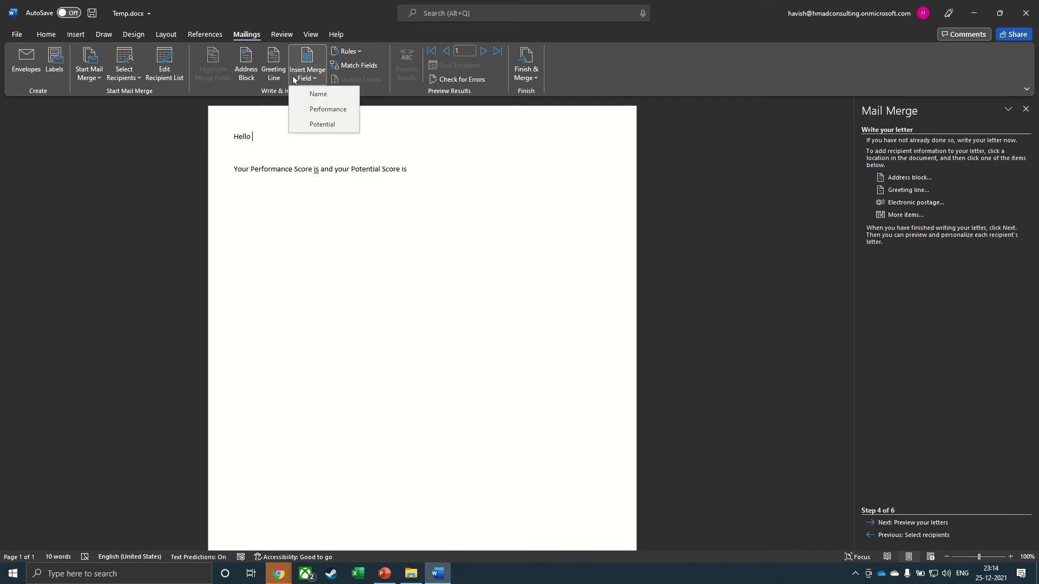
left_click(323, 94)
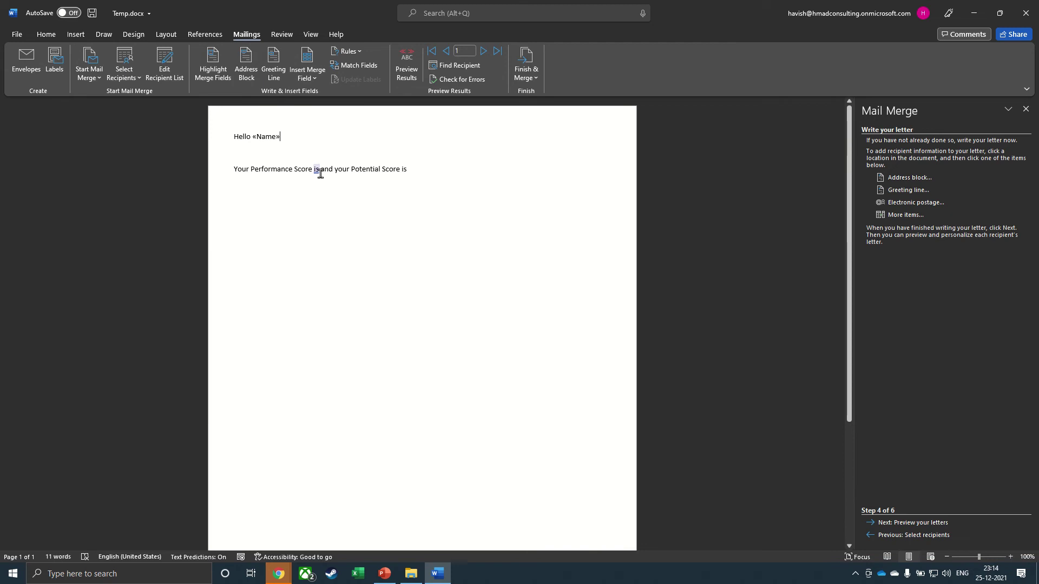
scroll(322, 173, "up", 2, "ctrl")
scroll(322, 172, "up", 1, "ctrl")
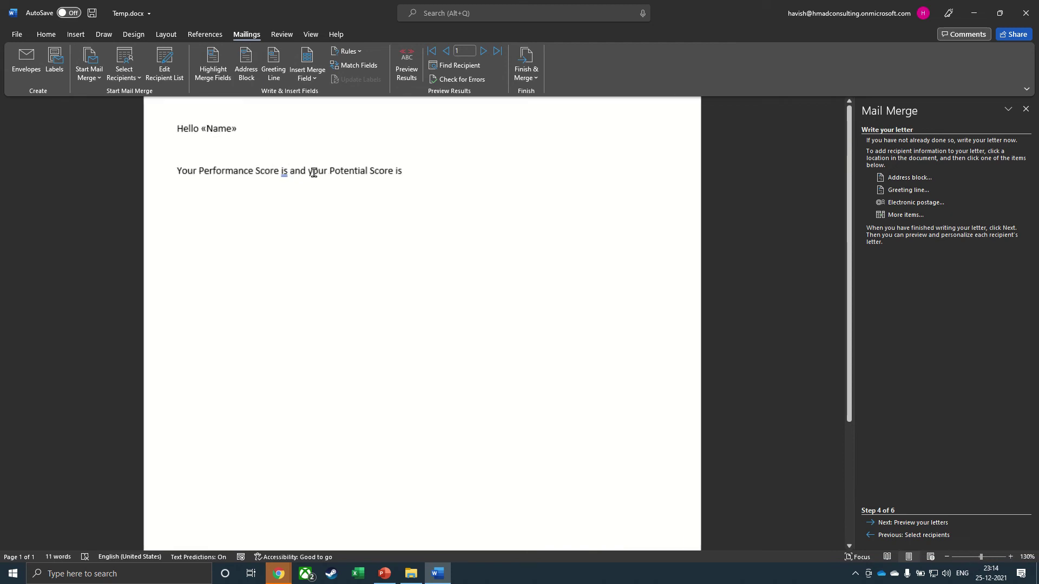
left_click(288, 192)
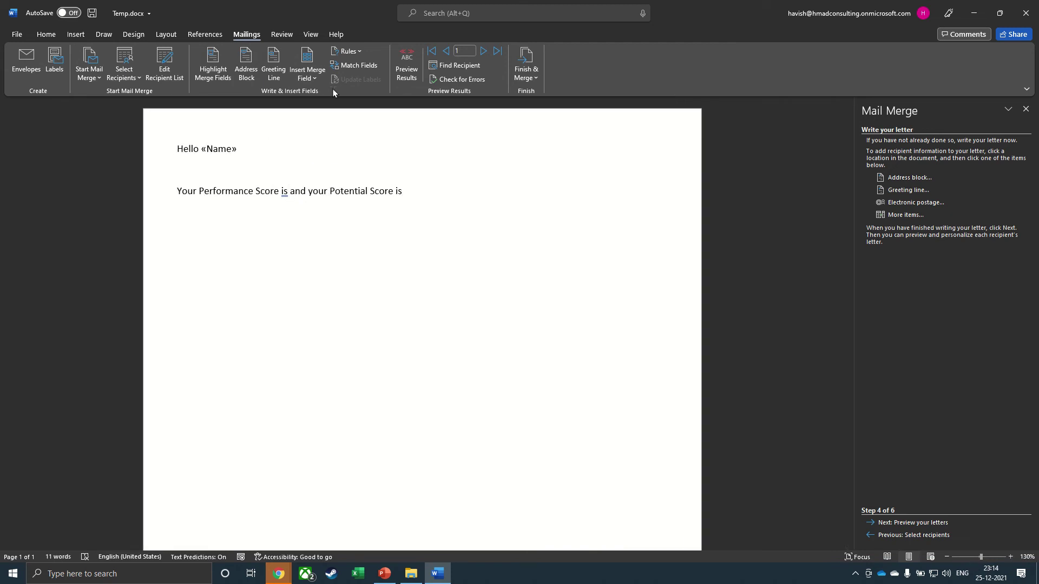
left_click(306, 78)
left_click(317, 110)
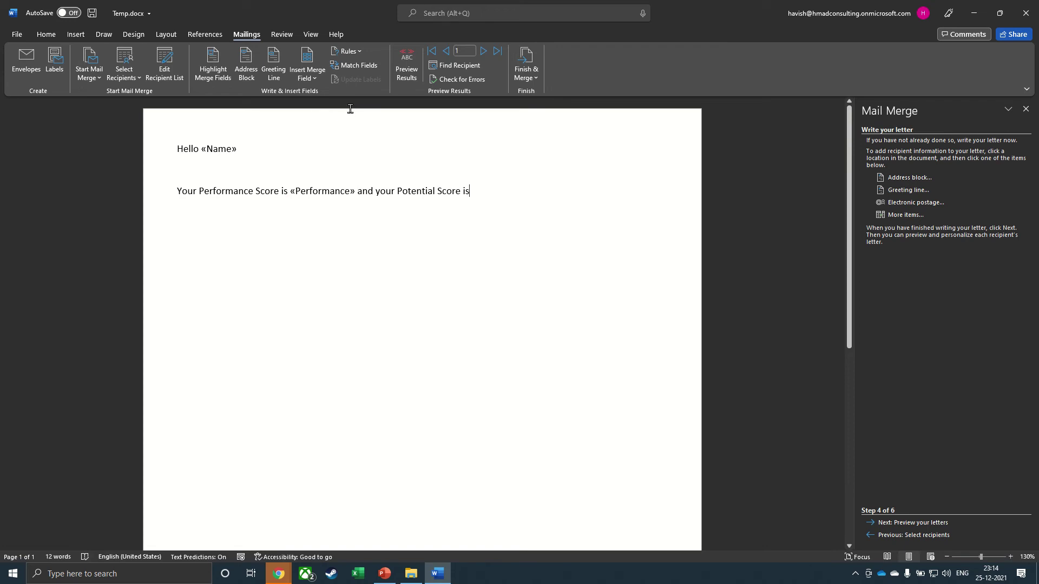
left_click(307, 78)
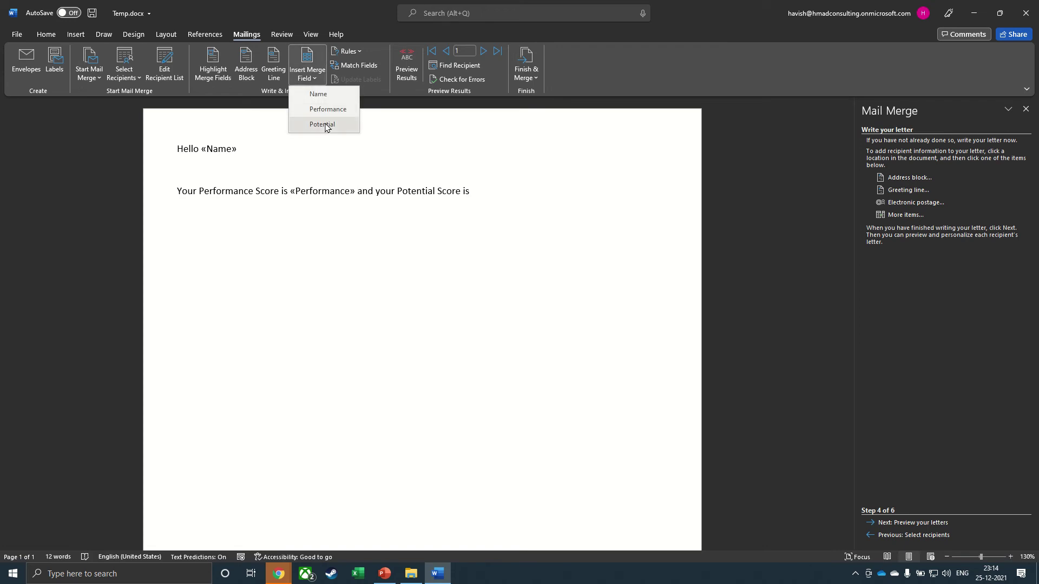
left_click(322, 123)
type(".")
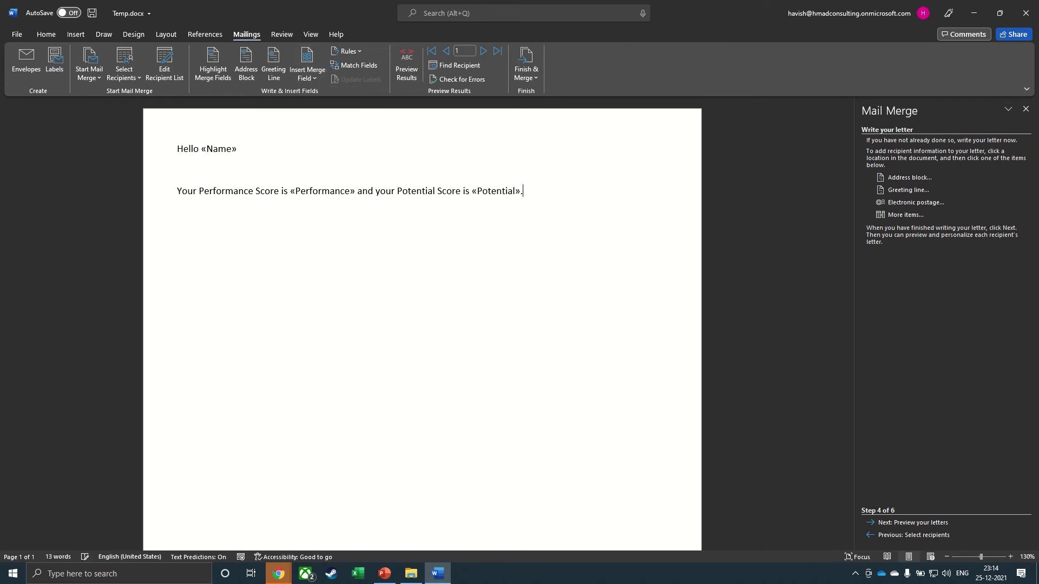
Make the «Potential», «Name» and «Performance» merge fields bold
key("Left")
key("shift+Left")
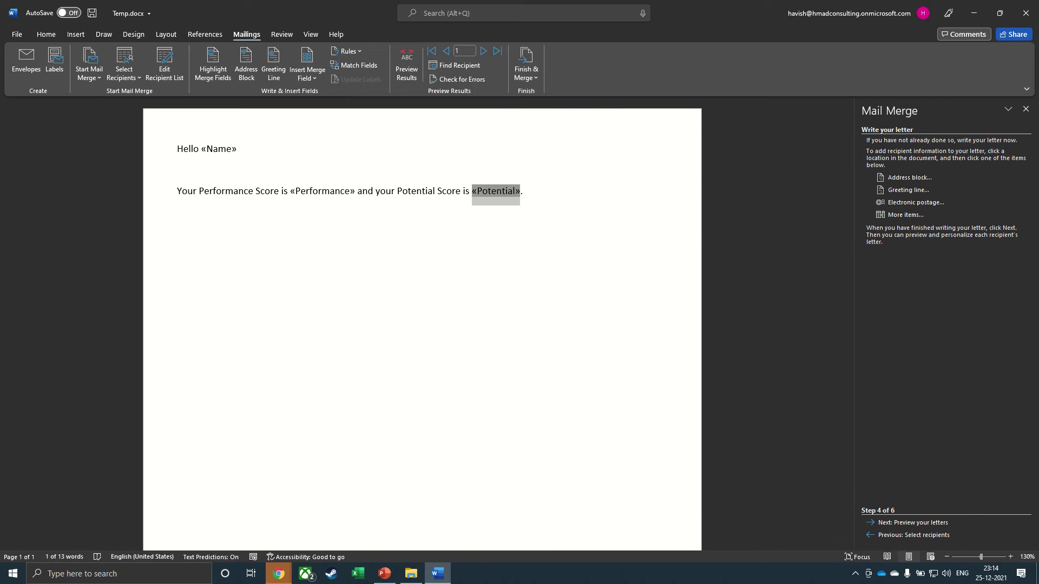
key("ctrl+b")
left_click(535, 232)
key("F11")
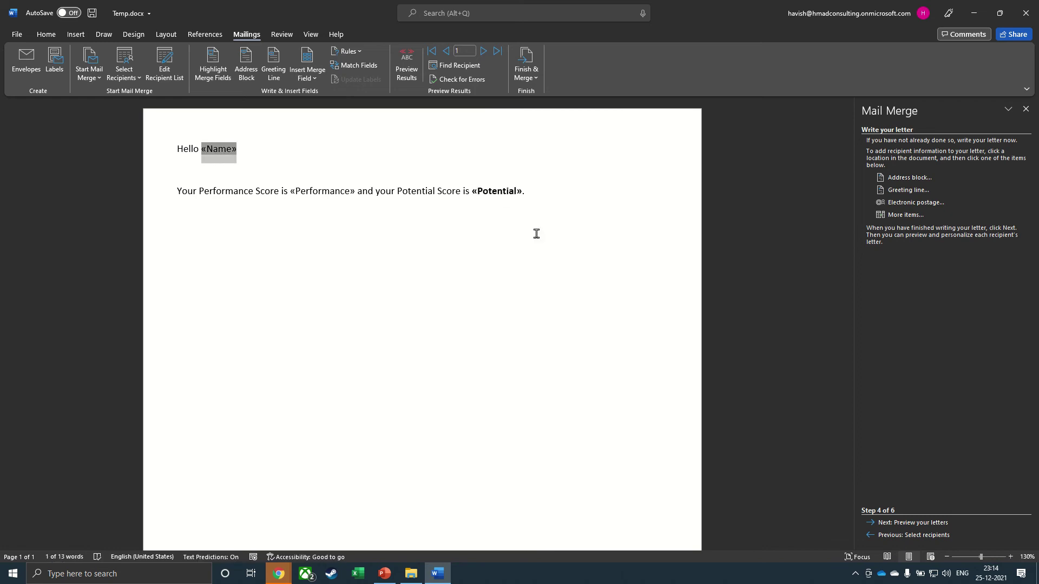
key("ctrl+b")
left_click(536, 234)
key("F11")
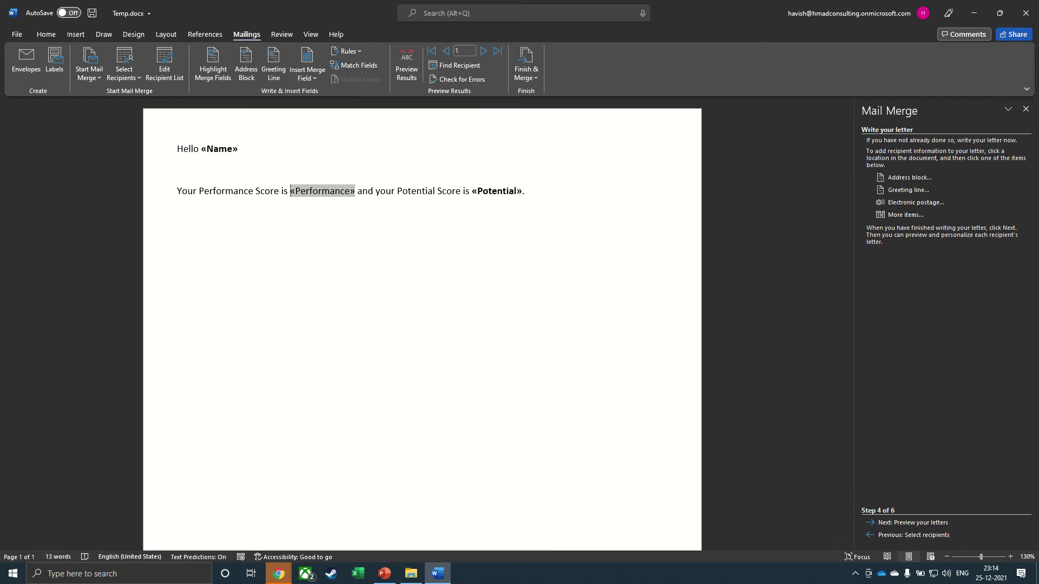
key("F11")
key("ctrl+b")
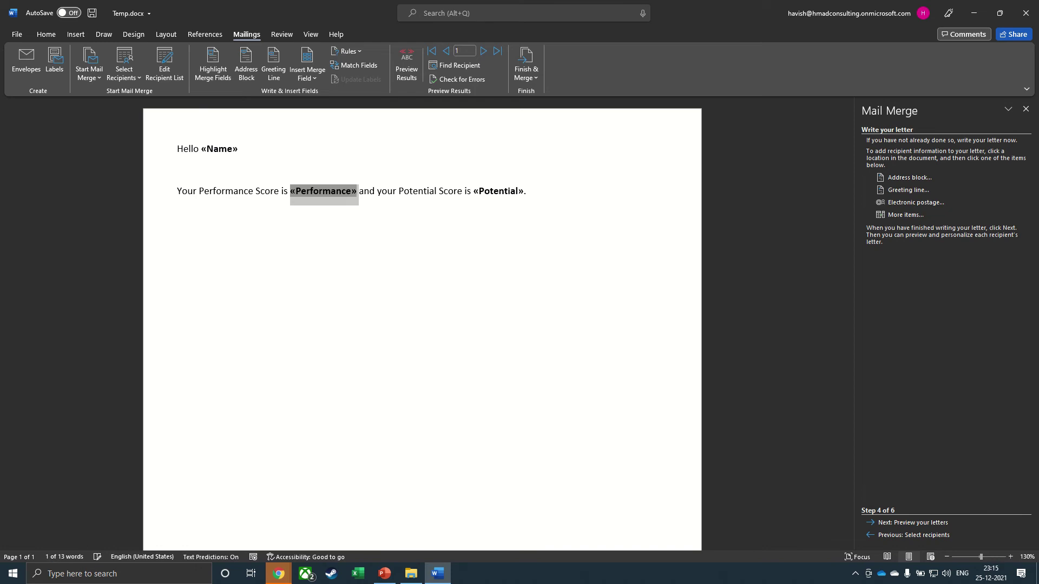
left_click(527, 191)
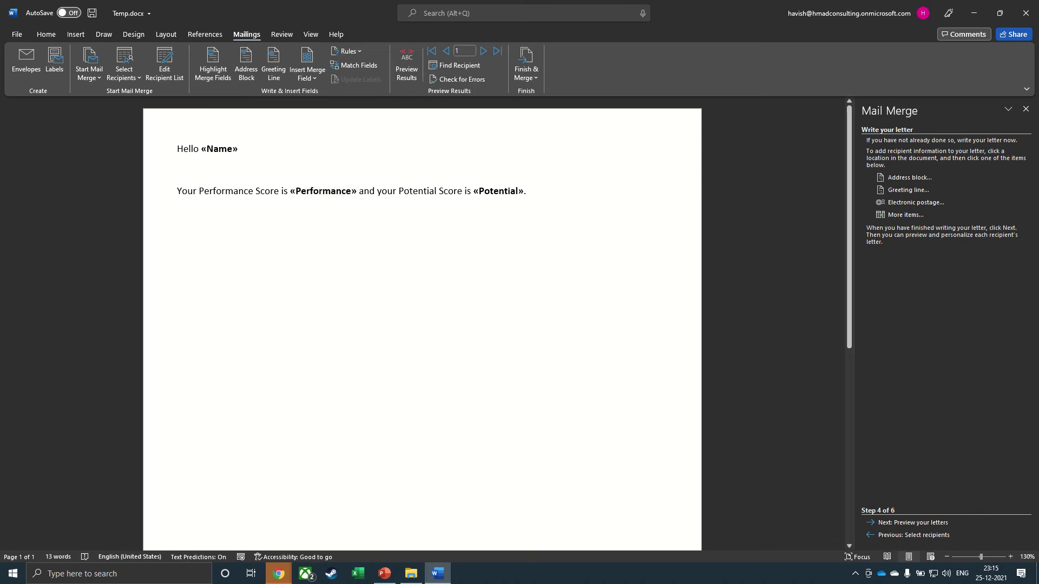
Preview the merged letter, stepping through all four employee records and back to the first
left_click(406, 69)
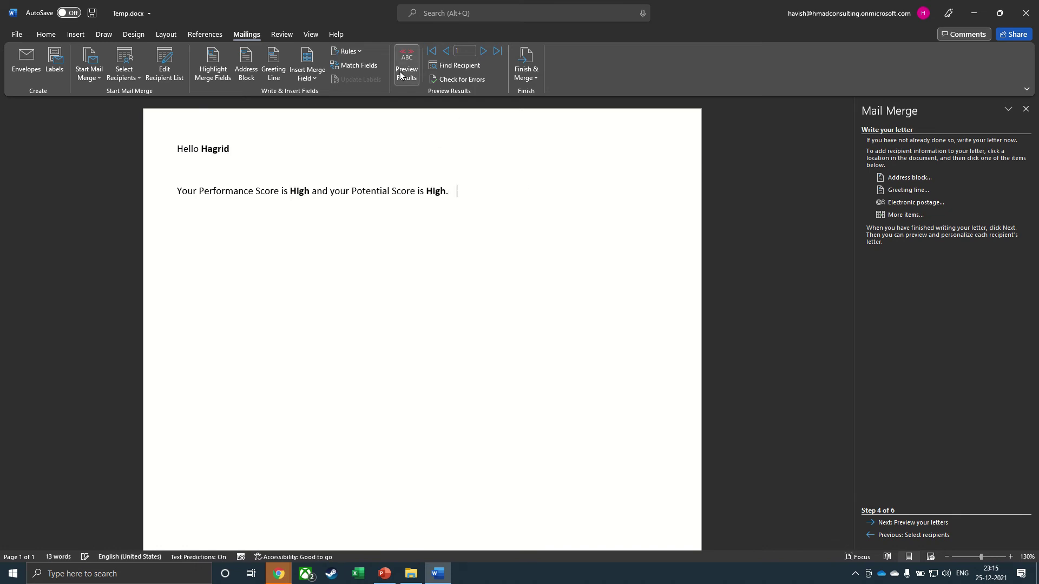
left_click(485, 53)
left_click(485, 53)
left_click(485, 53)
left_click(446, 51)
left_click(446, 51)
left_click(446, 51)
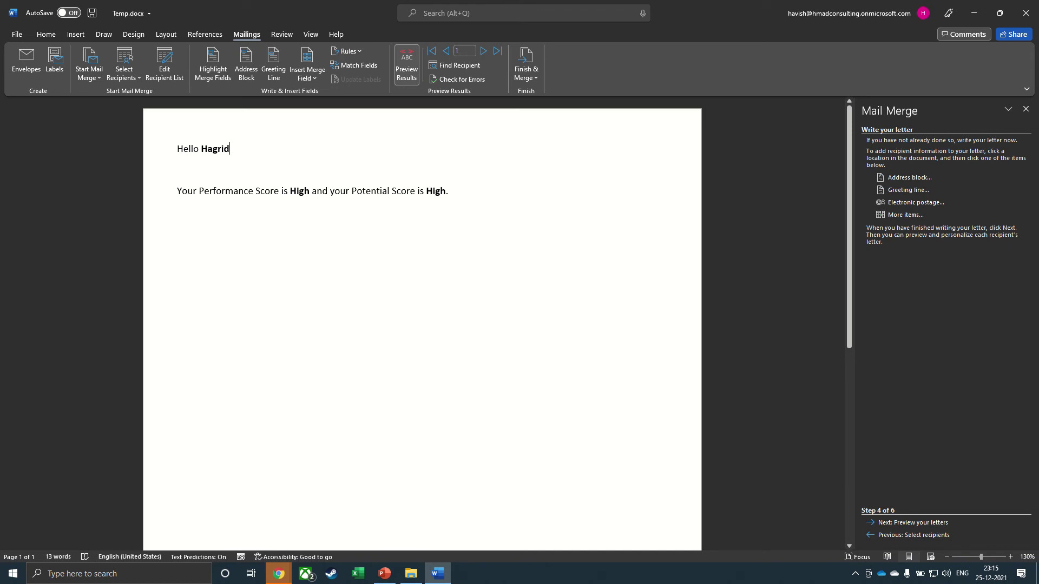
Add a /// marker before Hello and step through the records again to check it
left_click(171, 150)
type("//")
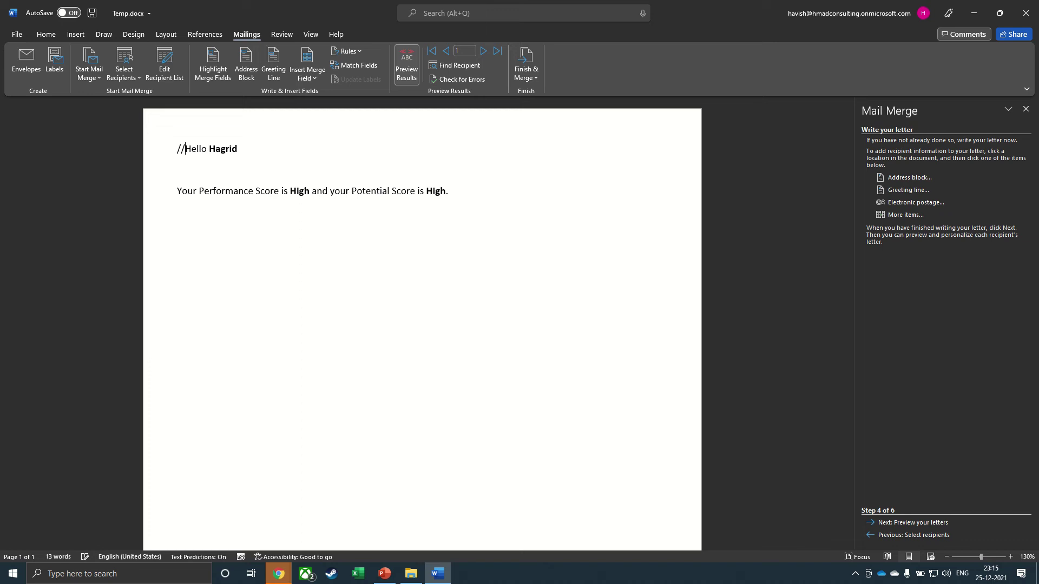
type("/")
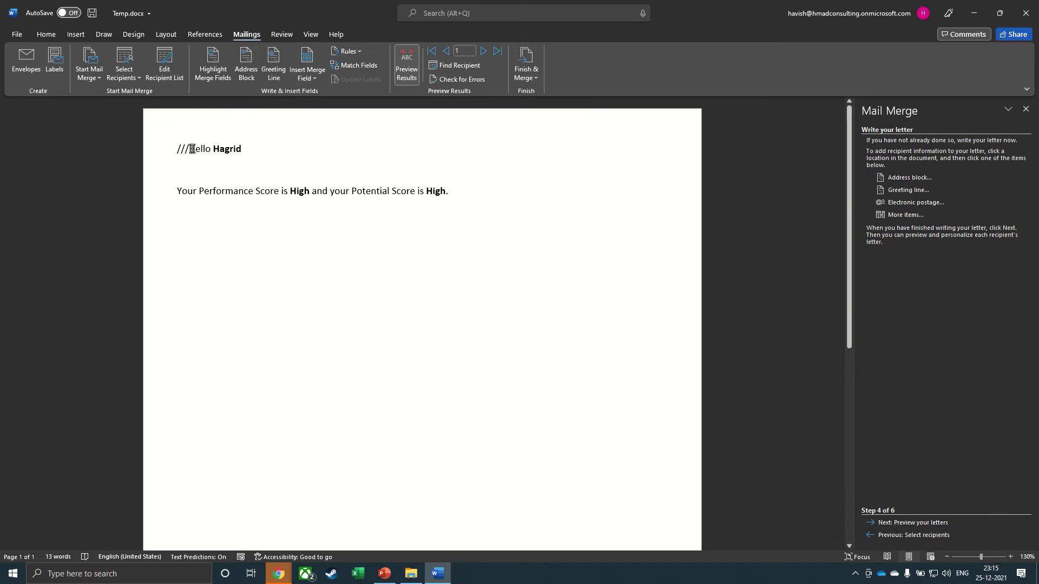
left_click(483, 52)
left_click(483, 52)
left_click(483, 52)
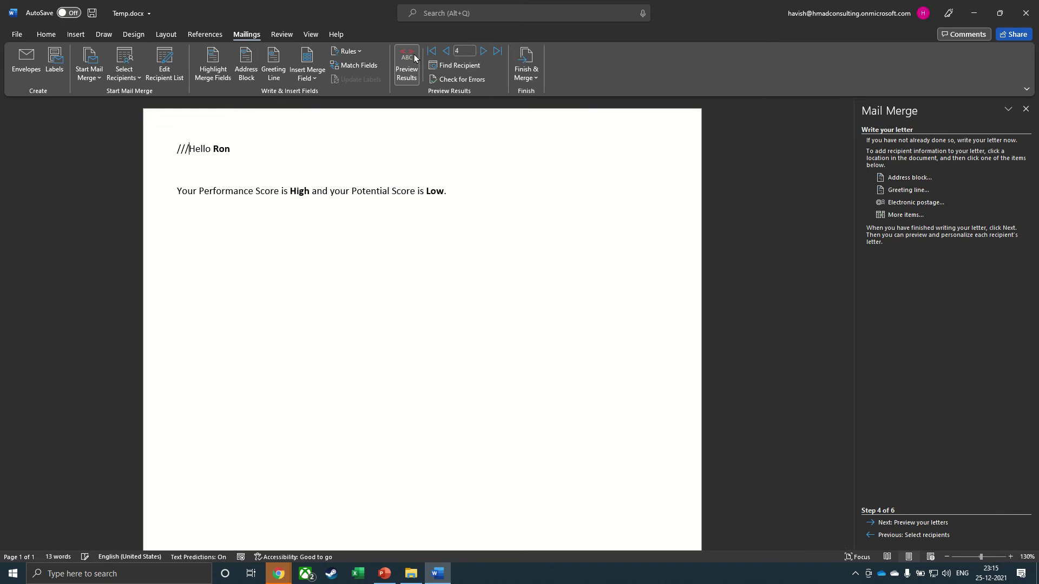
left_click(447, 52)
left_click(447, 52)
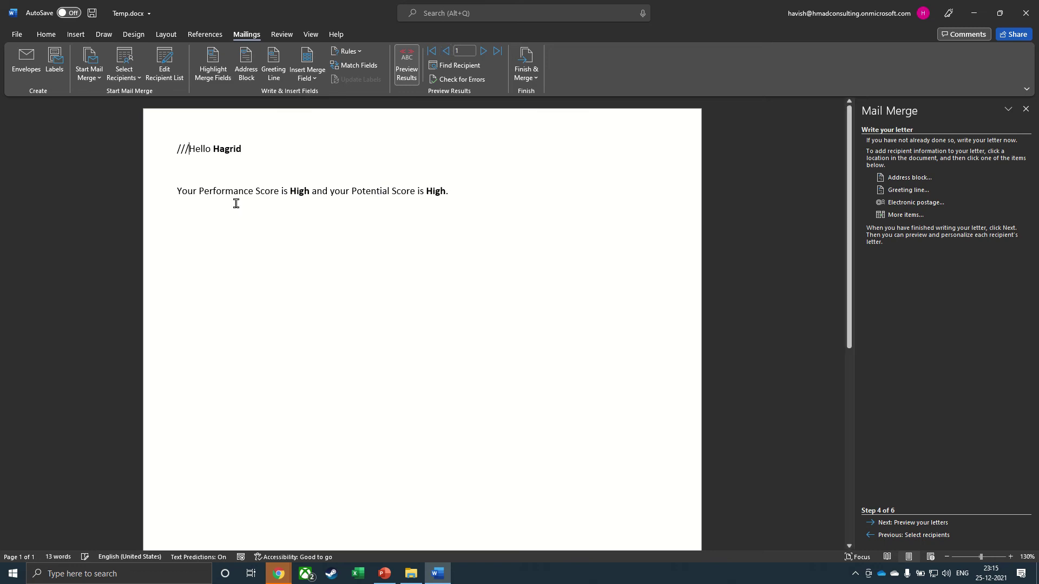
left_click_drag(175, 153, 187, 153)
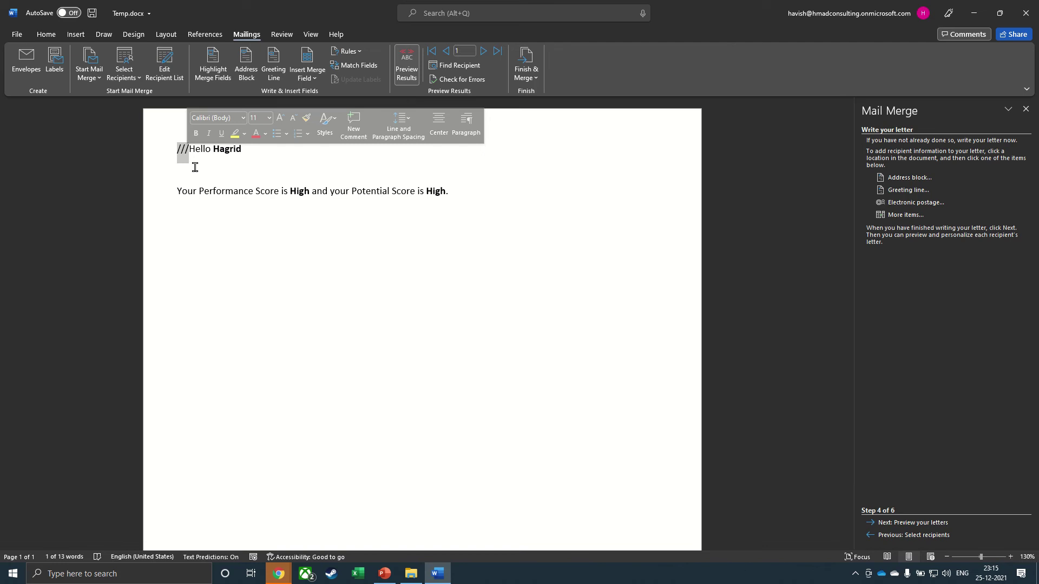
left_click(179, 167)
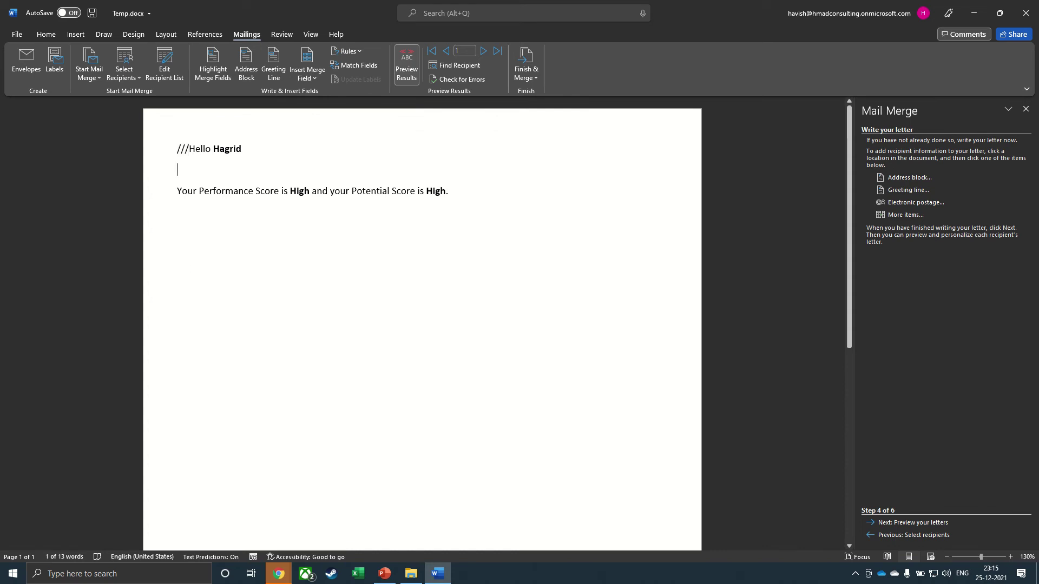
Finish the merge with Edit Individual Documents for All records, then scroll through the four letters
left_click(529, 77)
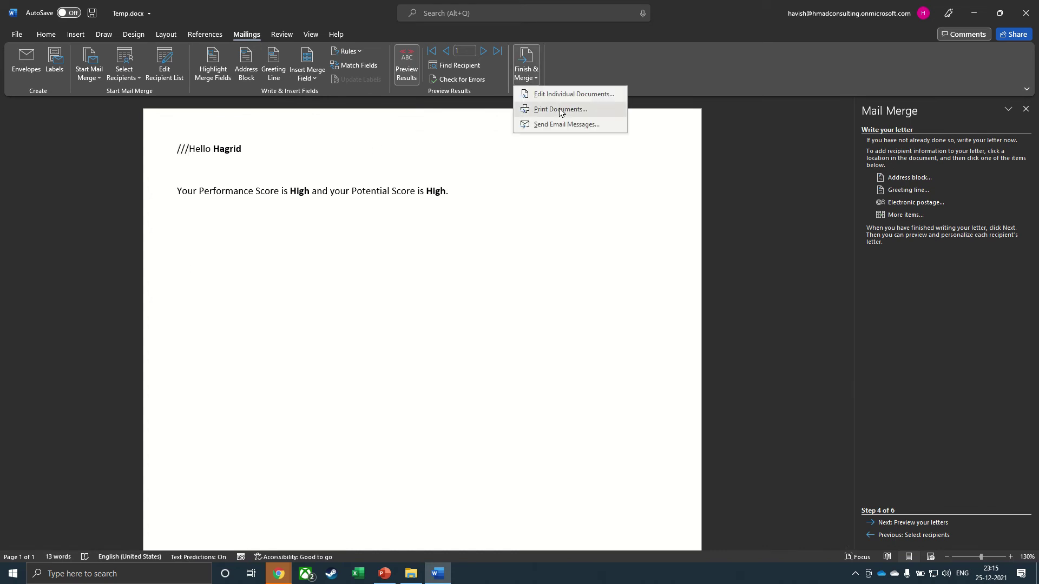
left_click(542, 93)
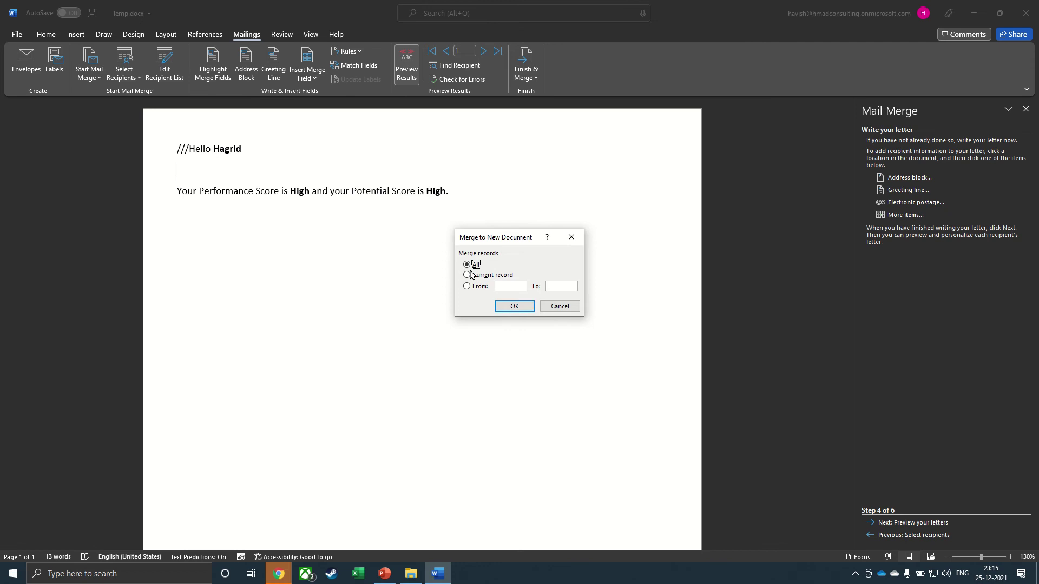
left_click(514, 307)
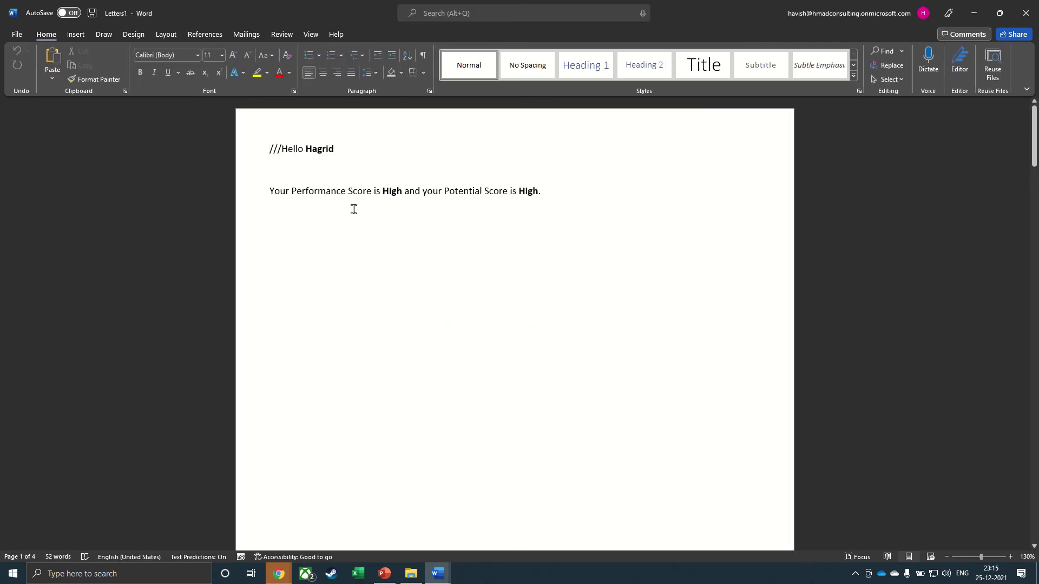
scroll(369, 222, "down", 10)
scroll(379, 233, "down", 5, "ctrl")
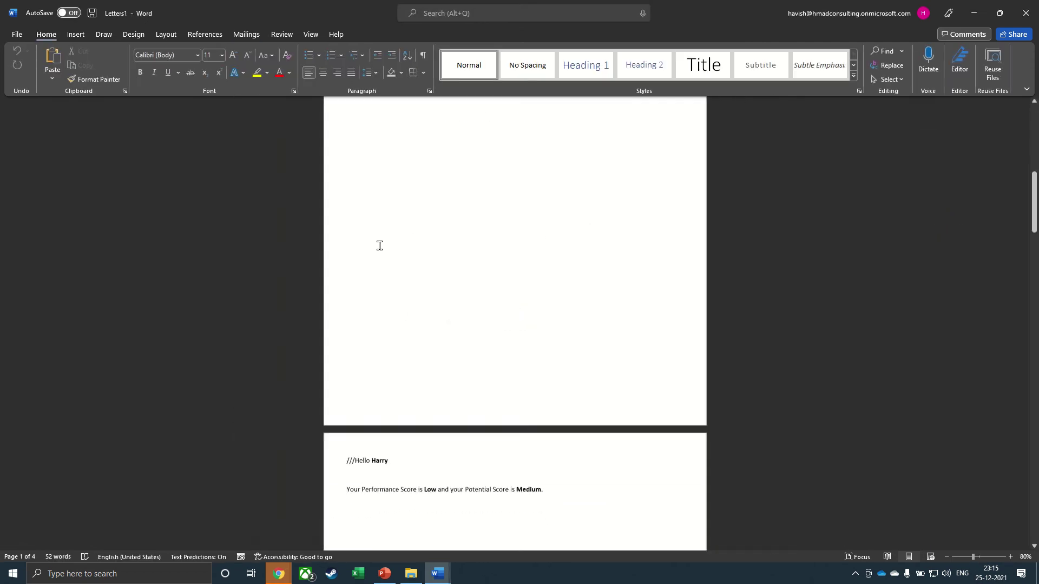
scroll(377, 246, "down", 5)
scroll(393, 321, "up", 5)
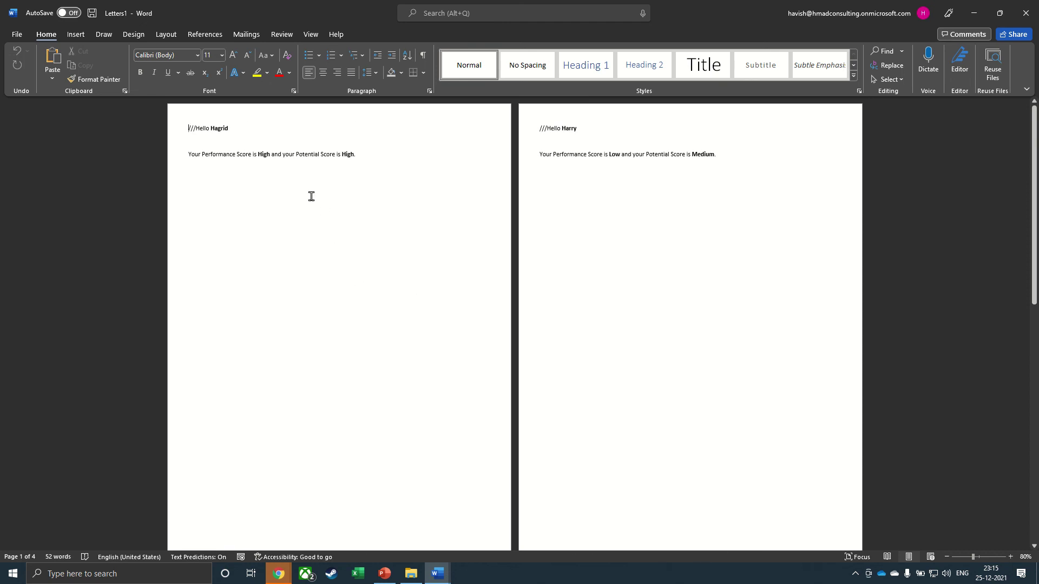
In Save As on the Desktop, create a new folder named Combined and open it
left_click(22, 38)
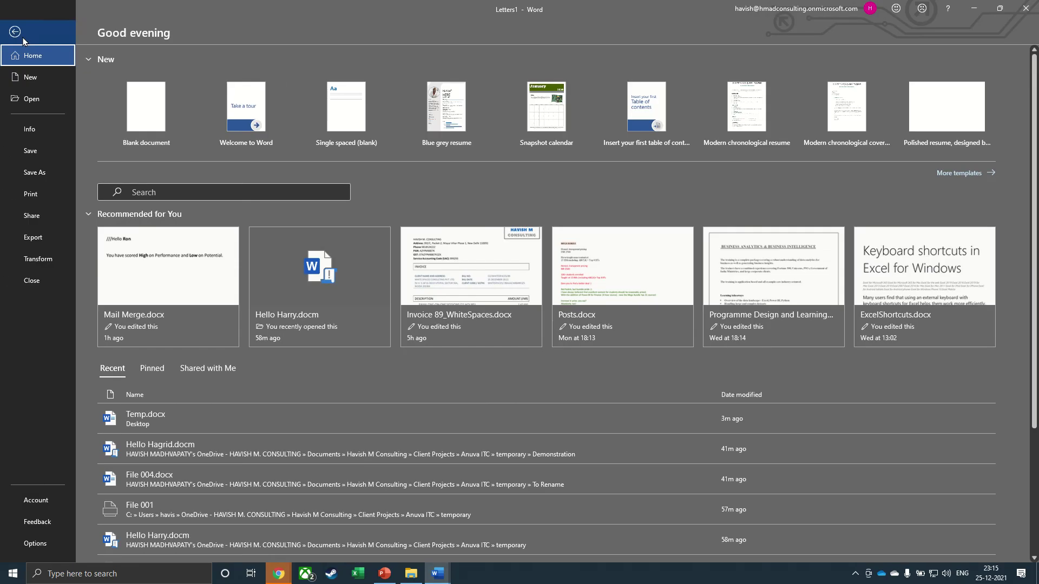
left_click(44, 173)
left_click(353, 125)
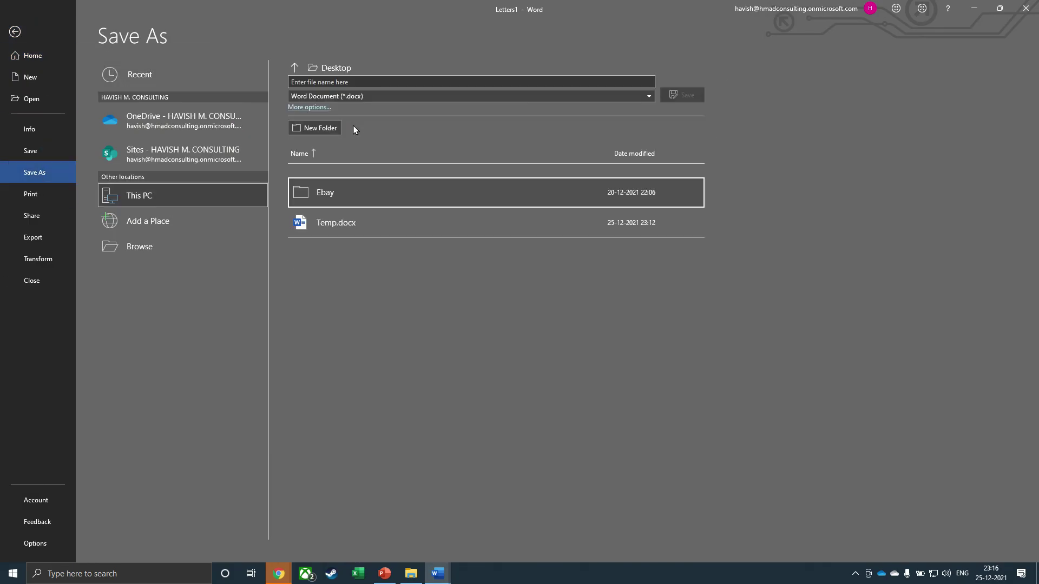
left_click(345, 70)
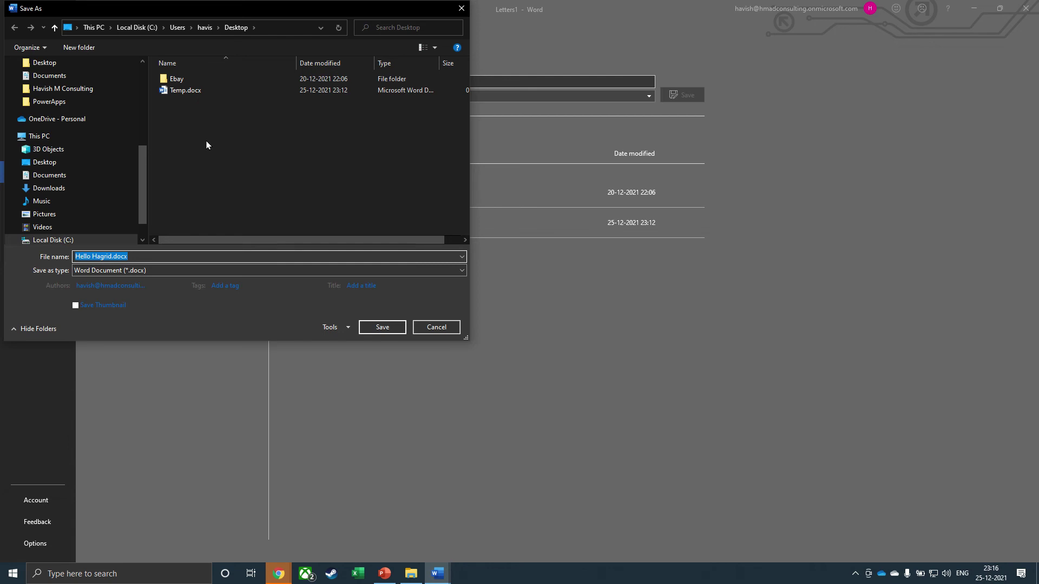
left_click(88, 48)
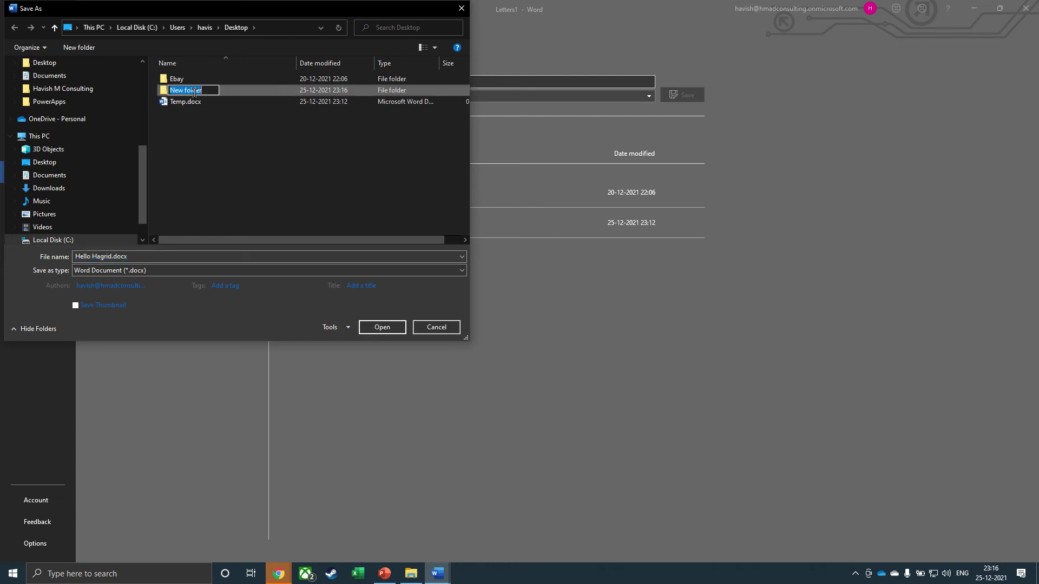
type("Combined")
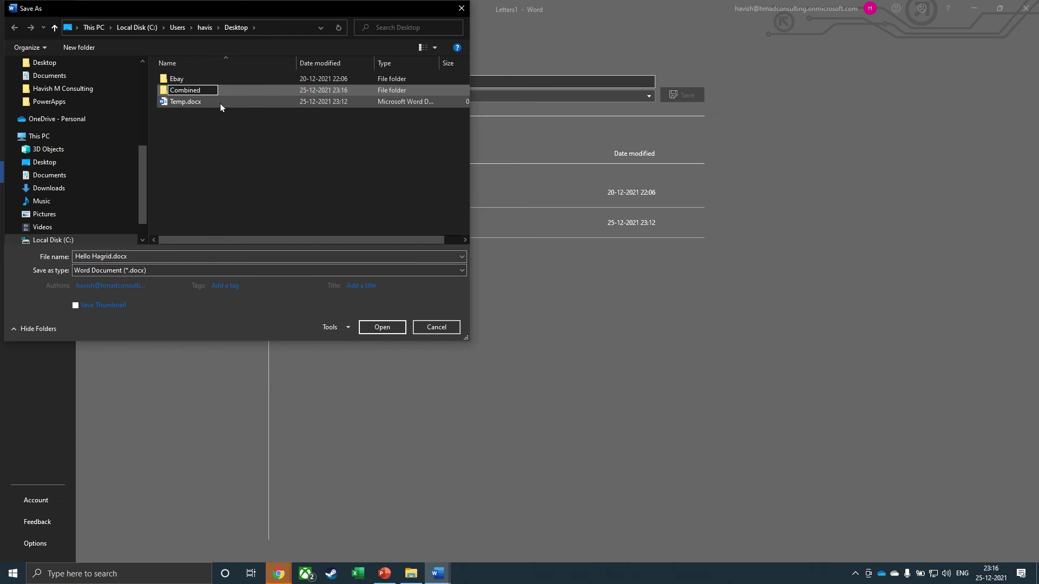
key("Return")
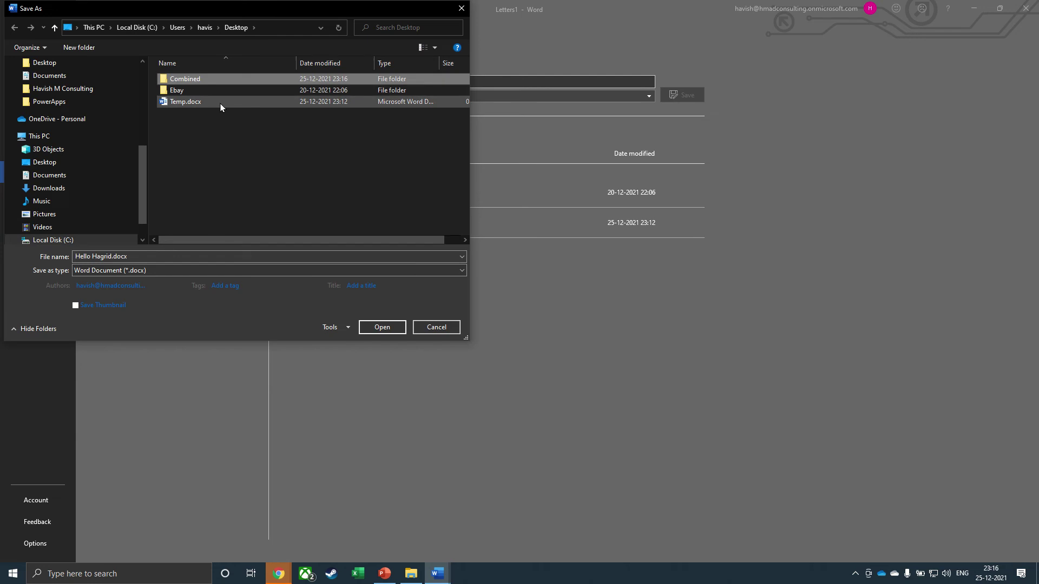
double_click(226, 81)
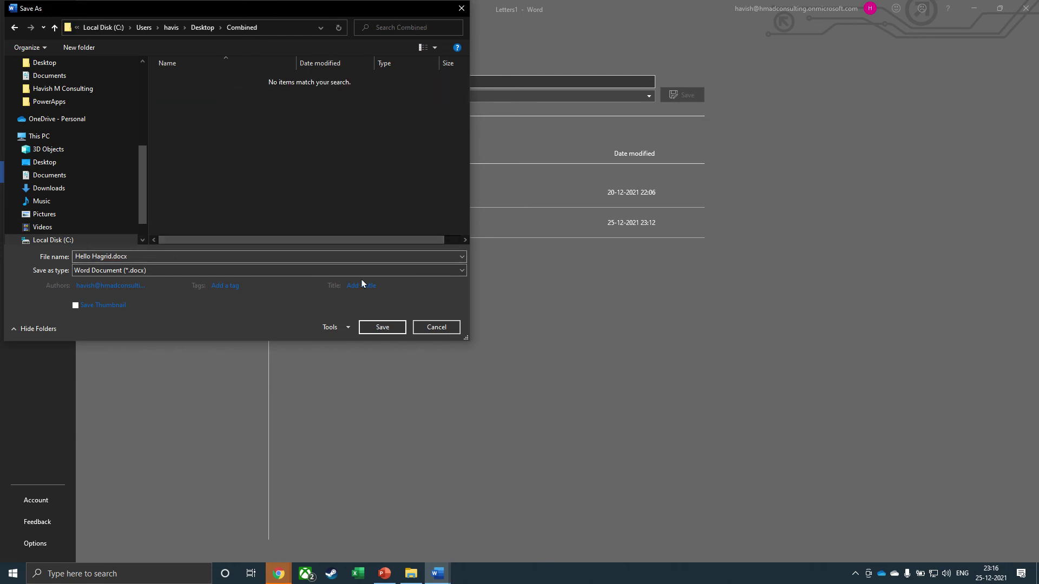
Save as a Word Macro-Enabled Document named Hello Hagrid.docm, then show the desktop
left_click(280, 272)
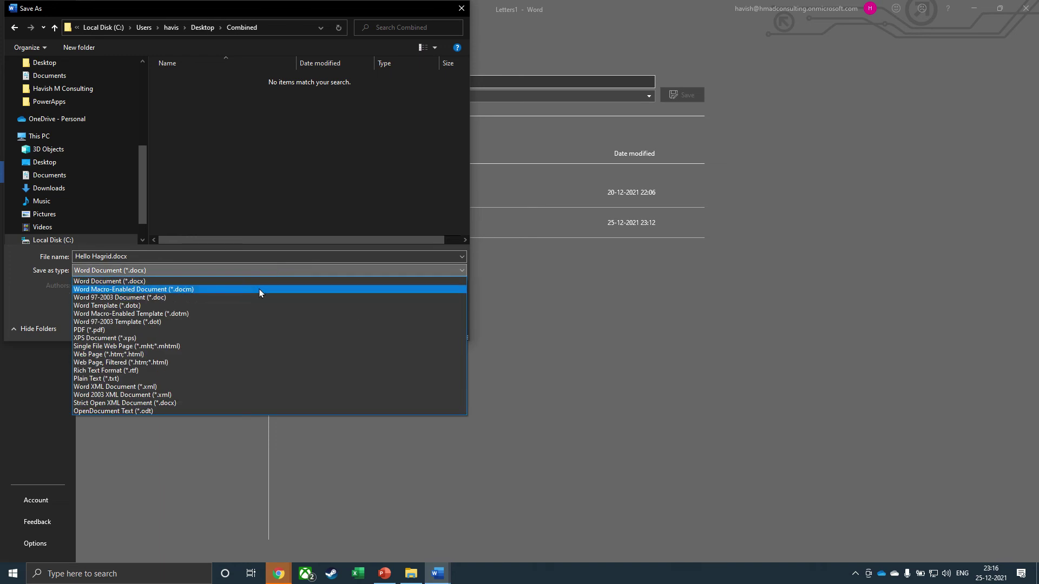
left_click(259, 289)
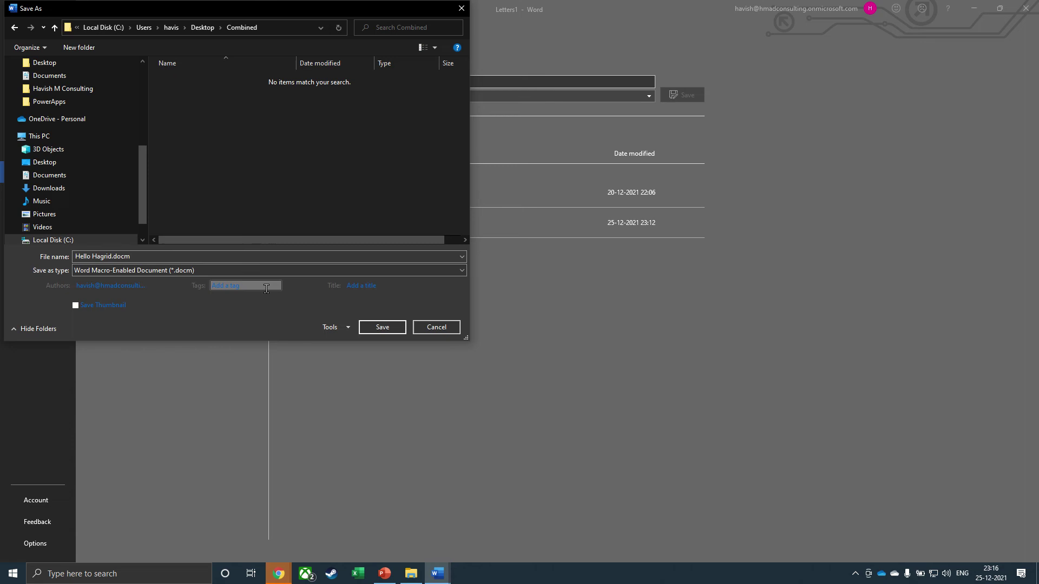
left_click(382, 327)
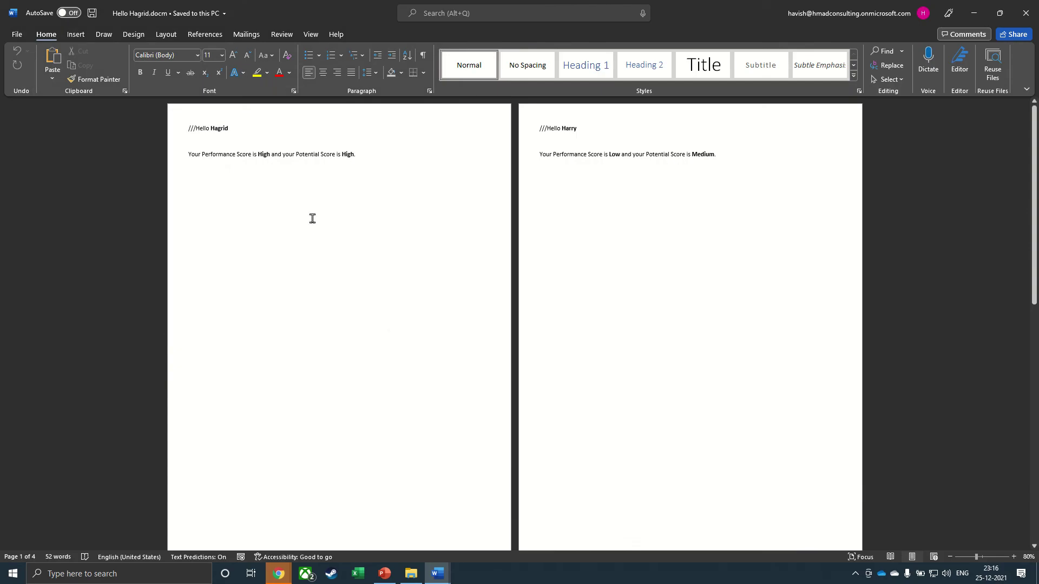
key("super+d")
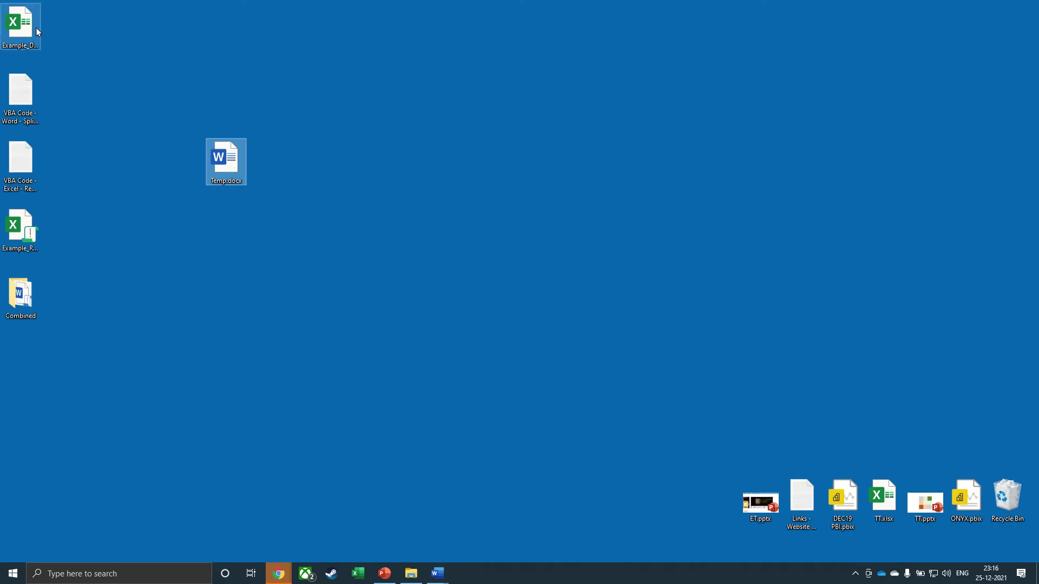
Copy all the macro code from VBA Code - Word - Split Document.txt, then return to Hello Hagrid.docm
left_click(10, 107)
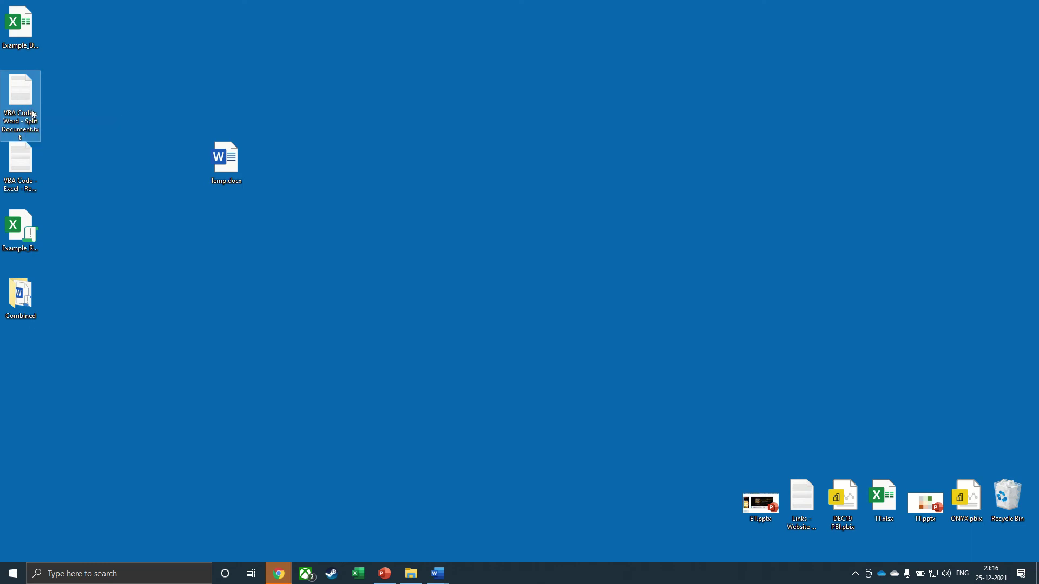
double_click(31, 113)
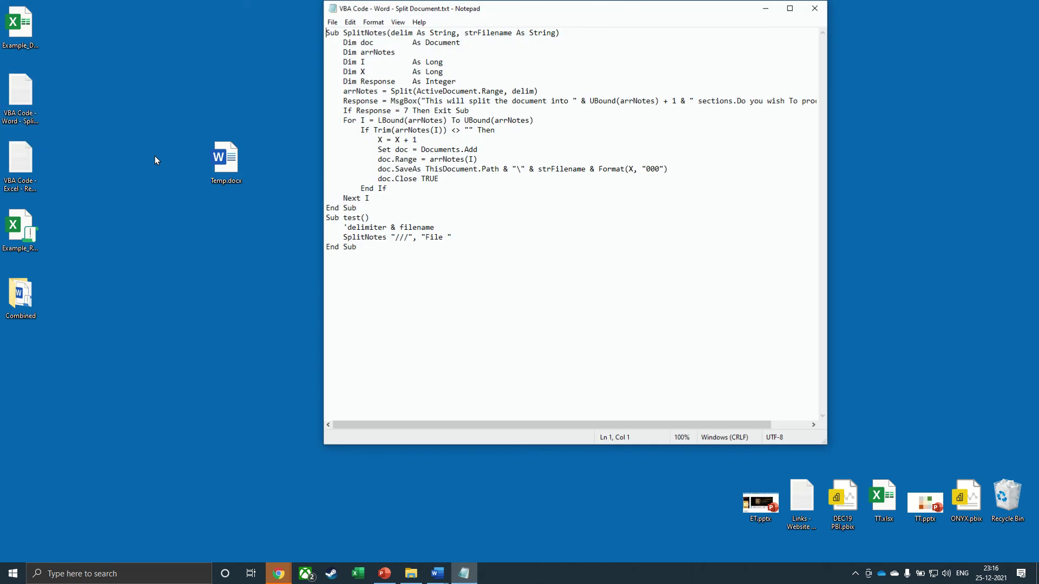
left_click(422, 238)
key("ctrl+a")
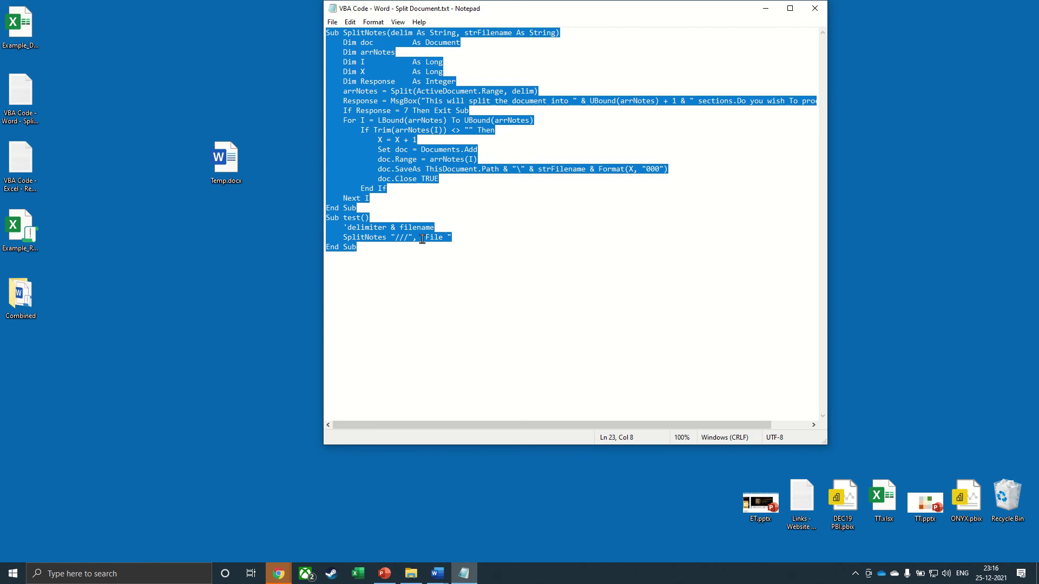
key("alt+F4")
key("alt+Tab")
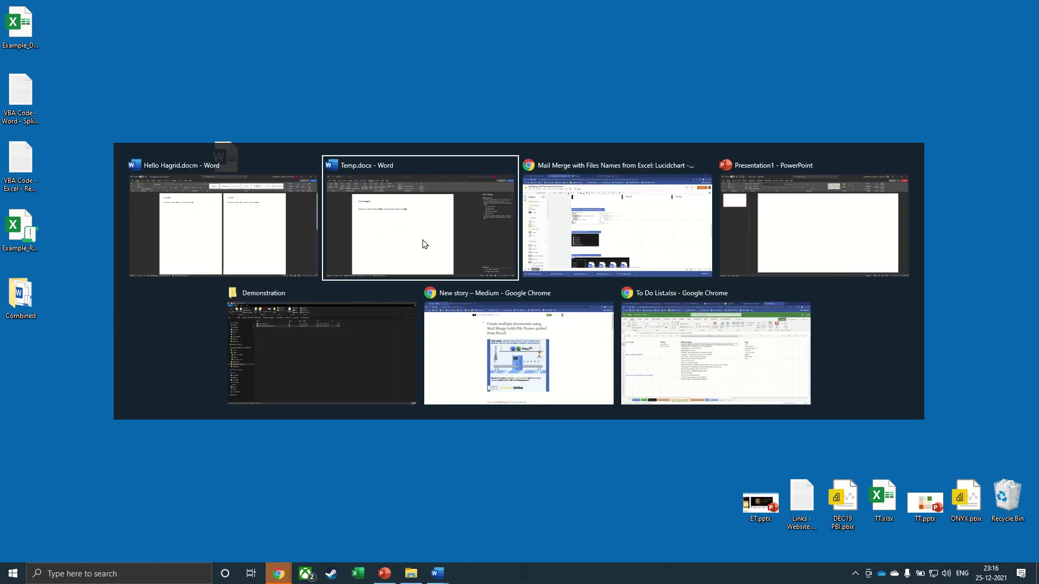
key("alt+shift+Tab")
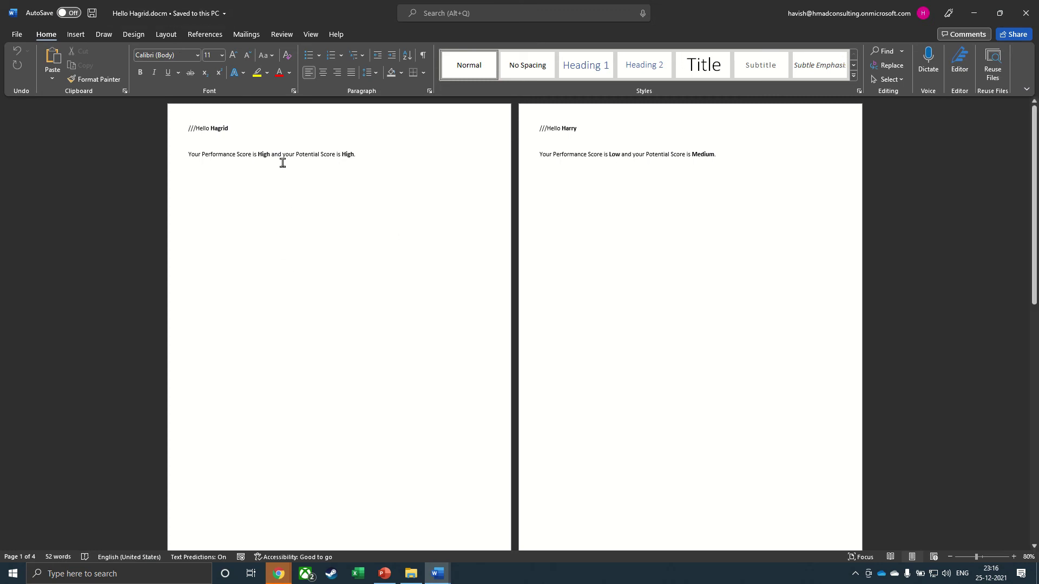
Look at the View tab's Macros list and close it without choosing a macro
left_click(306, 35)
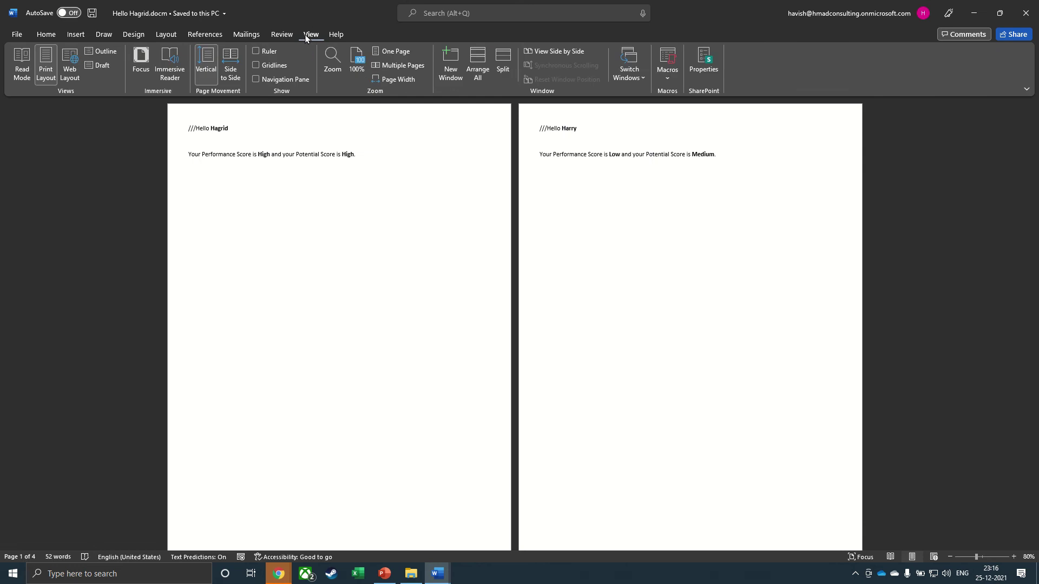
left_click(669, 77)
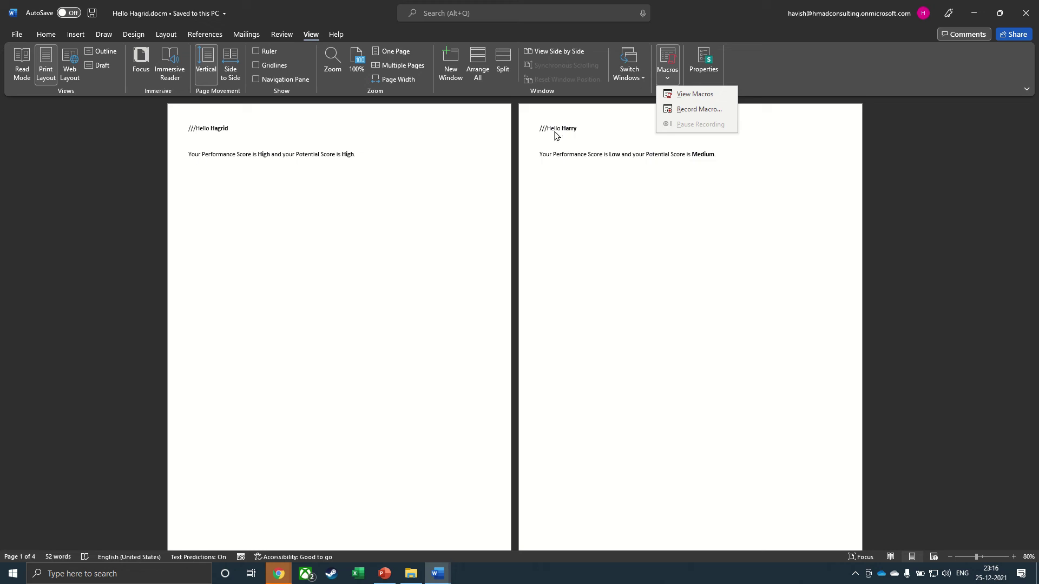
left_click(416, 171)
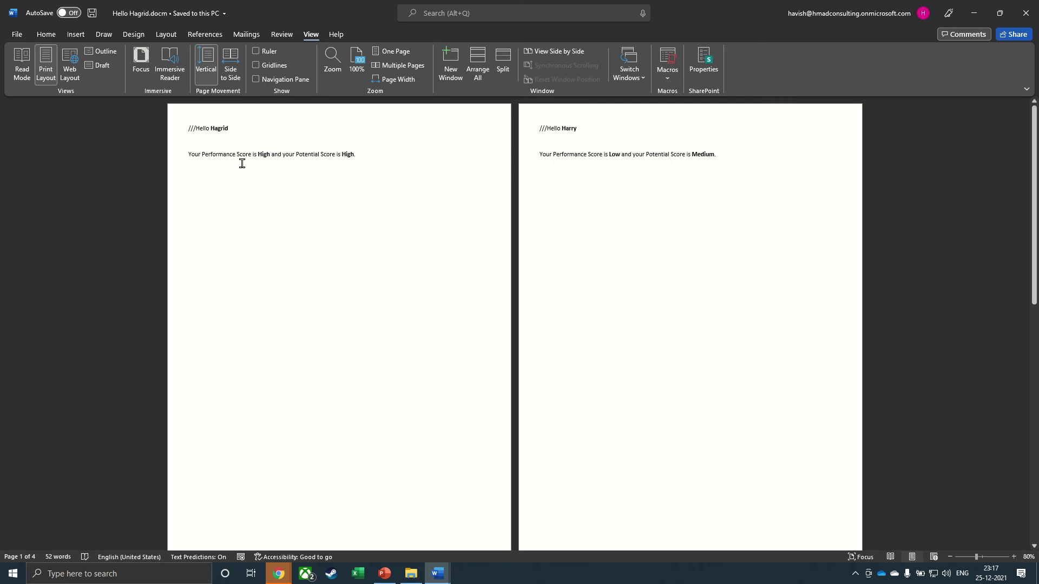
Tick Developer under Main Tabs in Word Options' Customize Ribbon and apply it
left_click(17, 35)
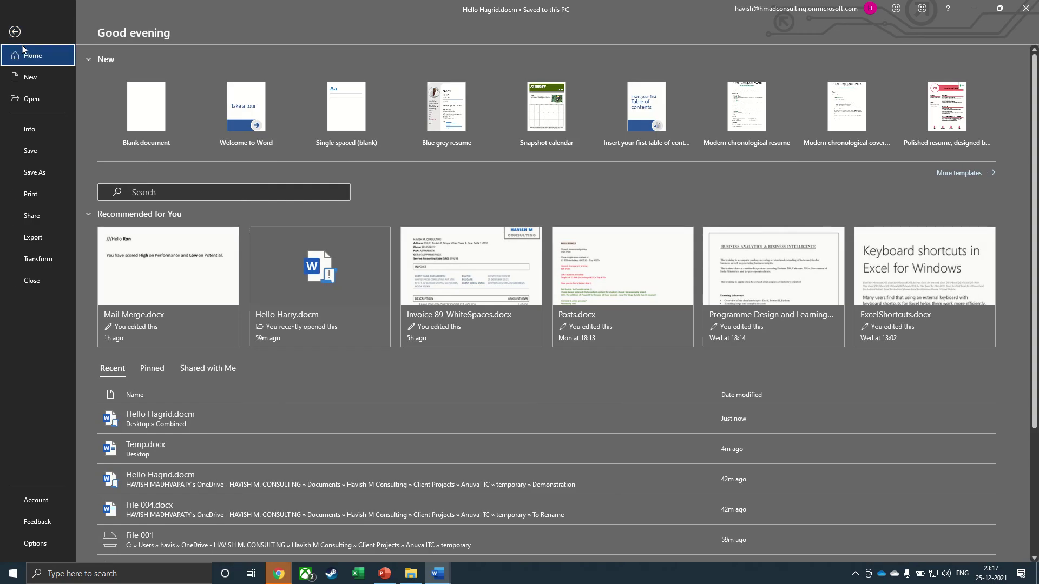
left_click(43, 551)
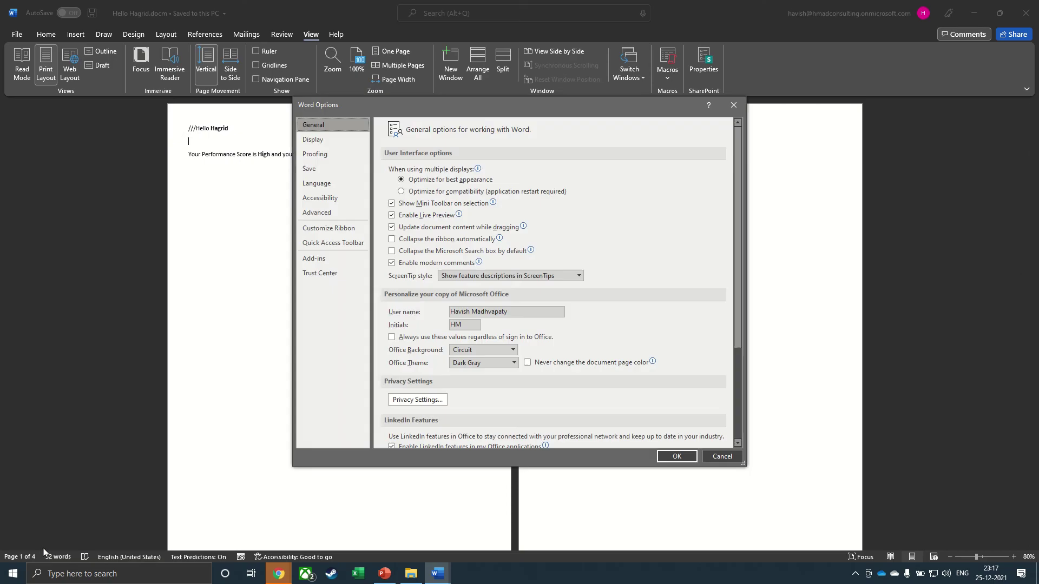
left_click(342, 237)
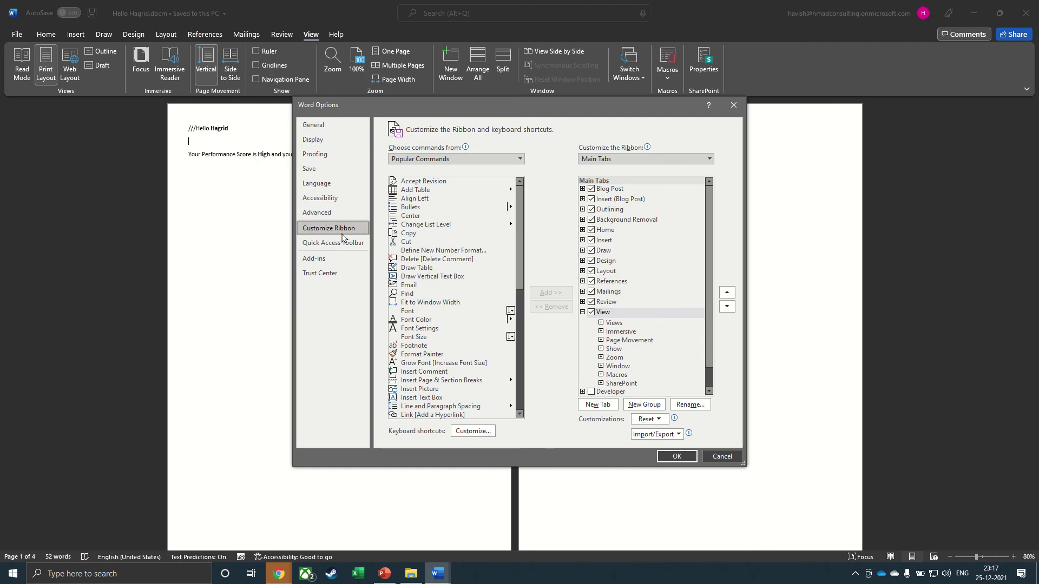
scroll(638, 316, "down", 1)
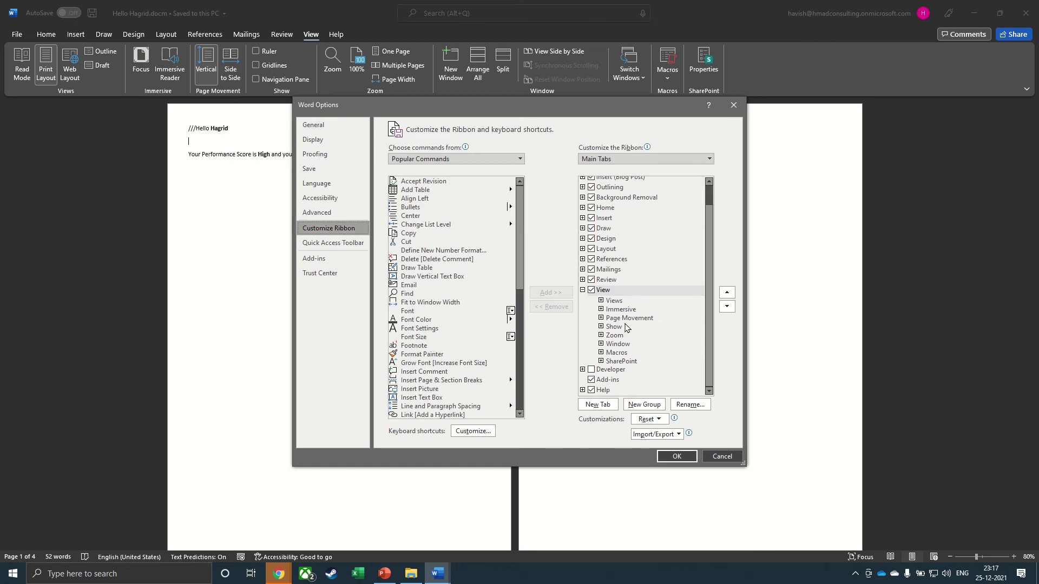
left_click(591, 370)
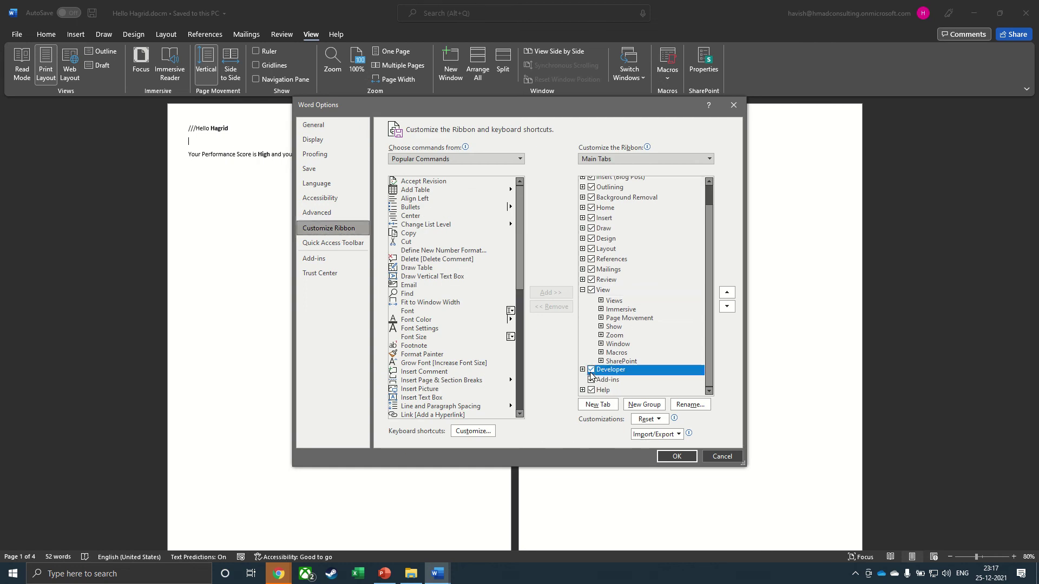
left_click(676, 457)
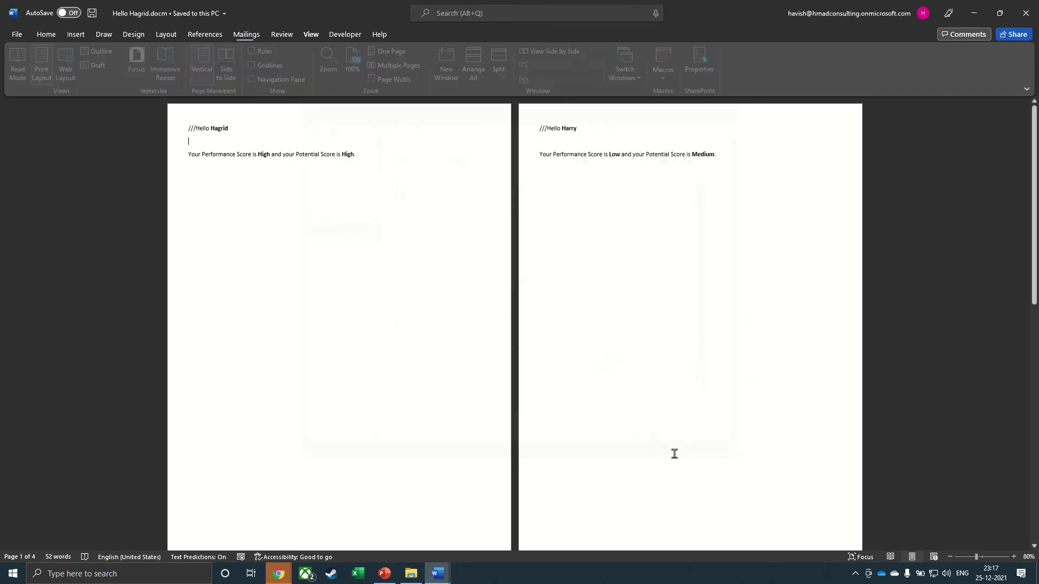
Open the Visual Basic editor from Developer and insert a module into Project (Hello Hagrid)
left_click(347, 38)
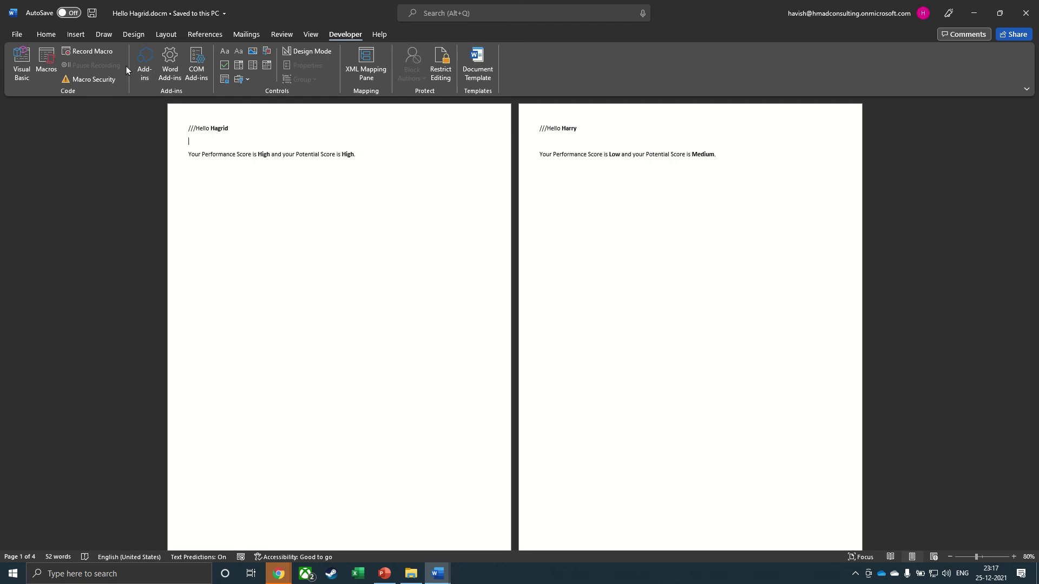
left_click(17, 71)
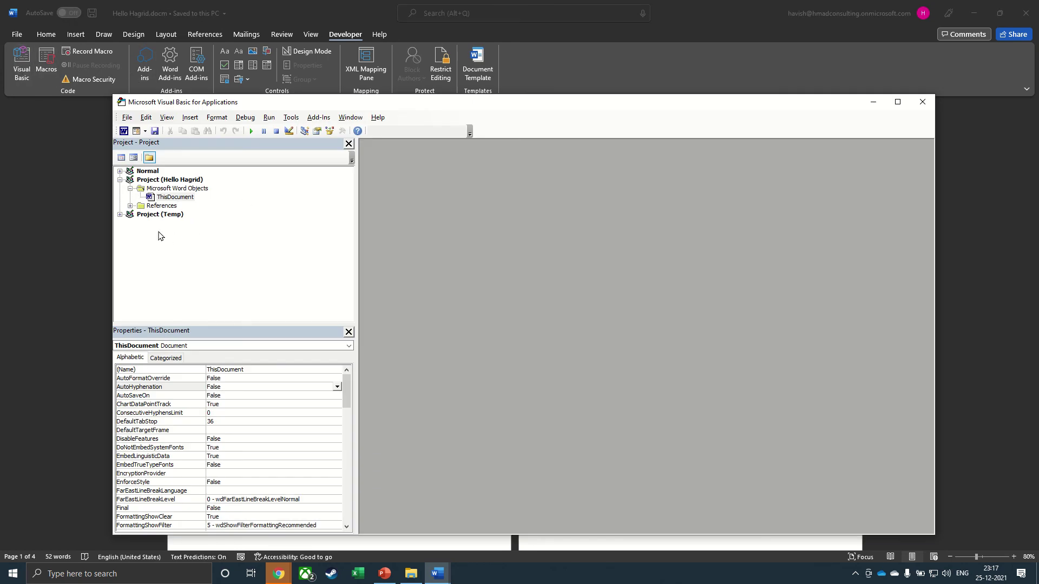
left_click(176, 199)
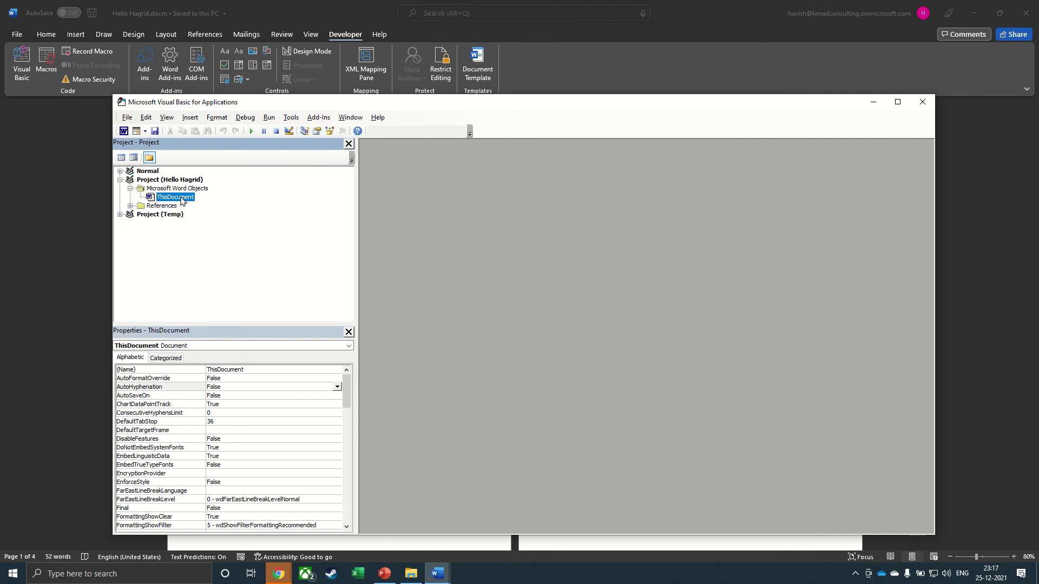
left_click(197, 183)
right_click(197, 184)
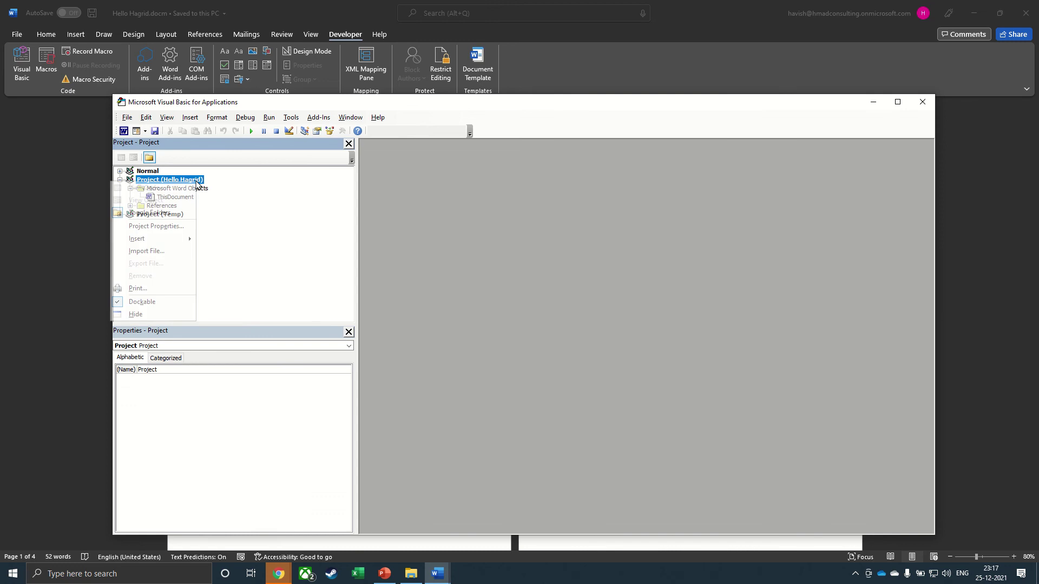
mouse_move(184, 239)
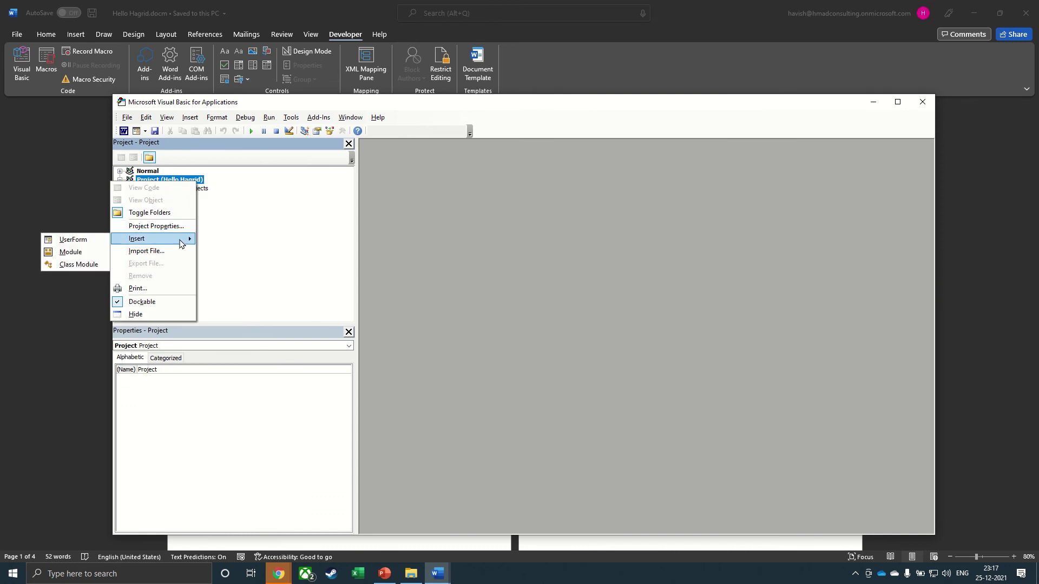
left_click(70, 252)
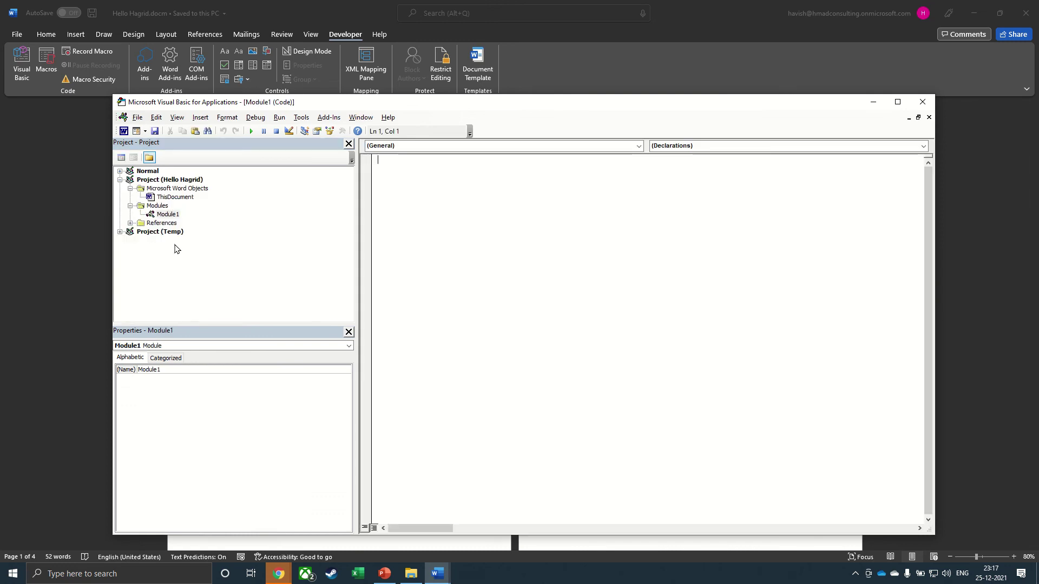
type("Sub SplitNotes(delim As String, strFilename As String)     Dim doc         As Document     Dim arrNotes     Dim I           As Long     Dim X           As Long     Dim Response    As Integer     arrNotes = Split(ActiveDocument.Range, delim)     Response = MsgBox(\"This will split the document into \" & UBound(arrNotes) + 1 & \" sections.Do you wish To proceed?\", 4)     If Response = 7 Then Exit Sub     For I = LBound(arrNotes) To UBound(arrNotes)         If Trim(arrNotes(I)) <> \"\" Then             X = X + 1             Set doc = Documents.Add             doc.Range = arrNotes(I)             doc.SaveAs ThisDocument.Path & \"\\\" & strFilename & Format(X, \"000\")             doc.Close True         End If     Next I End Sub Sub test()     'delimiter & filename     SplitNotes \"///\", \"File \" End Sub")
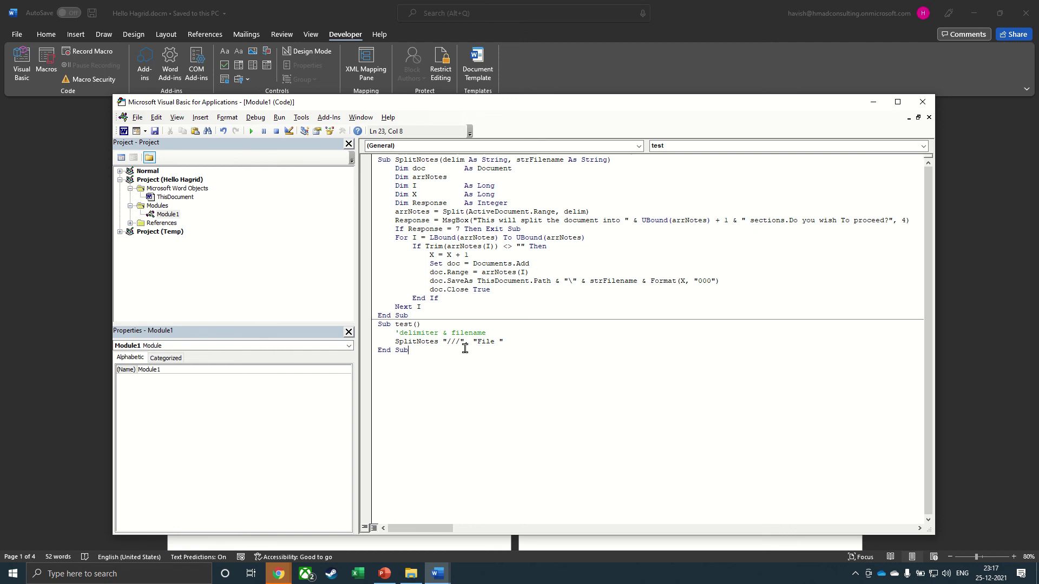
left_click_drag(460, 343, 445, 343)
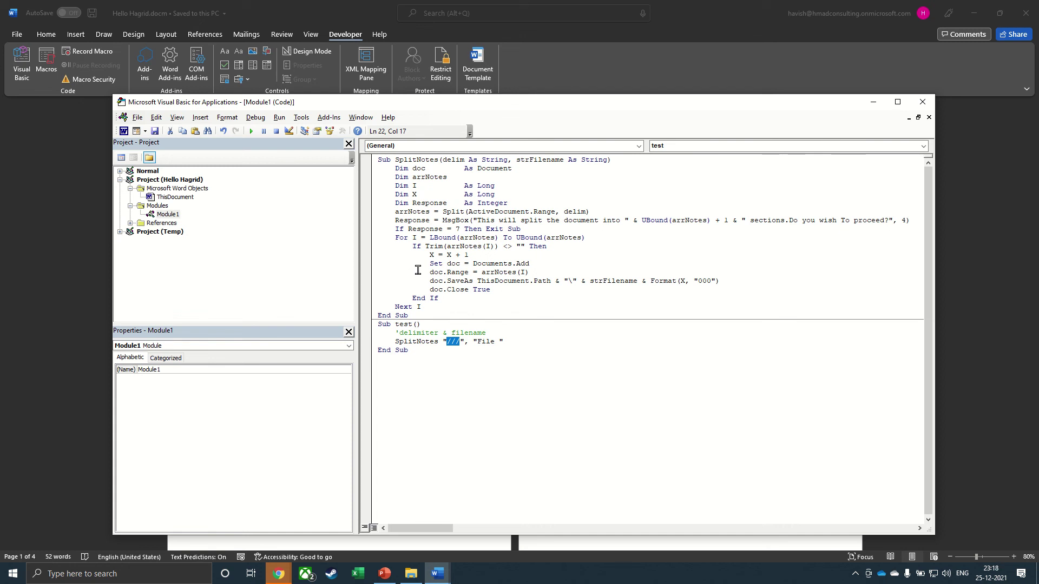
left_click(500, 350)
left_click_drag(398, 325, 425, 350)
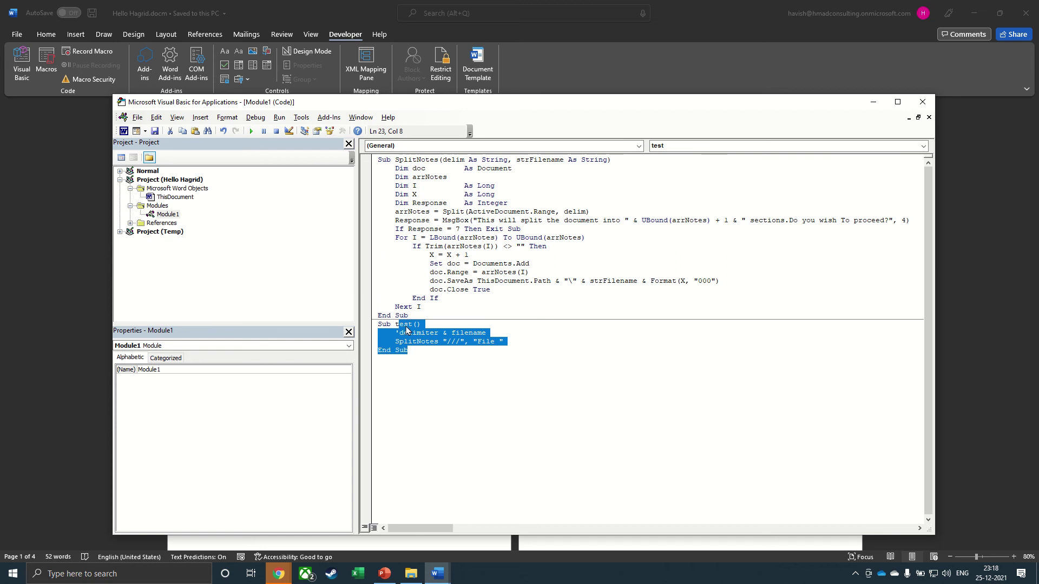
left_click(422, 342)
left_click(433, 342)
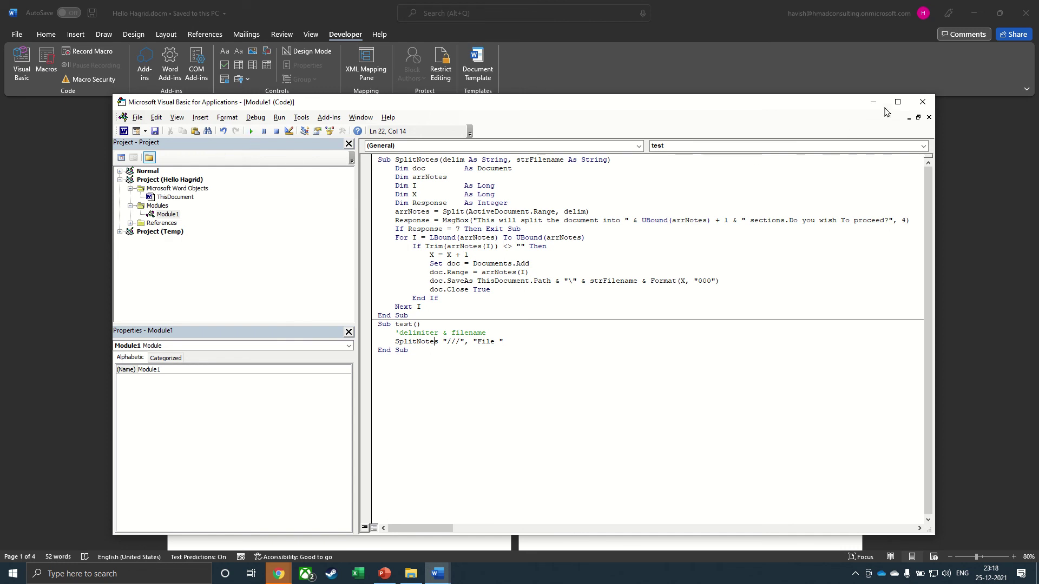
Run the test macro, accept the 5-section split, then close Word saving changes
left_click(923, 102)
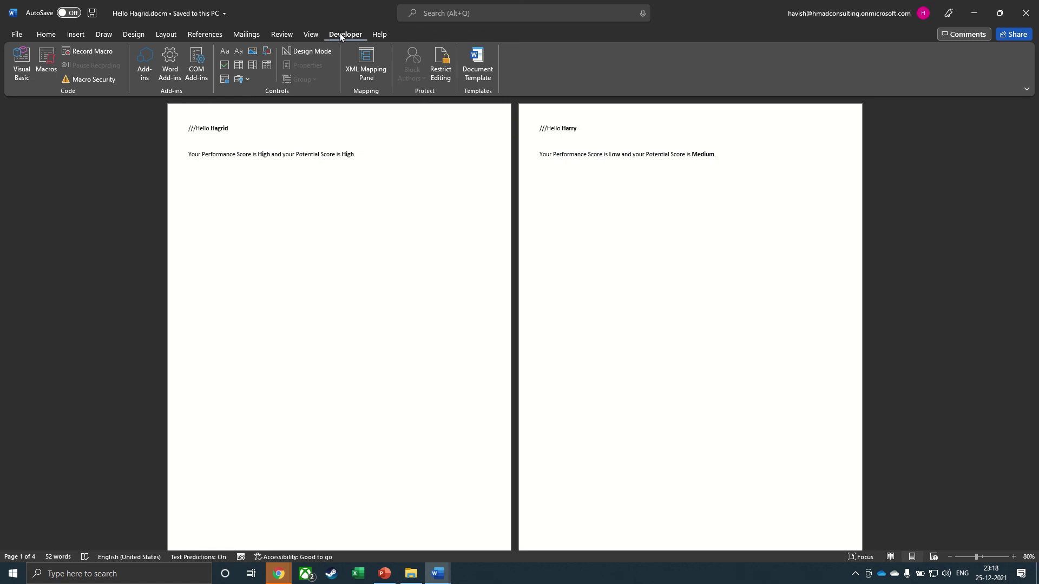
left_click(49, 75)
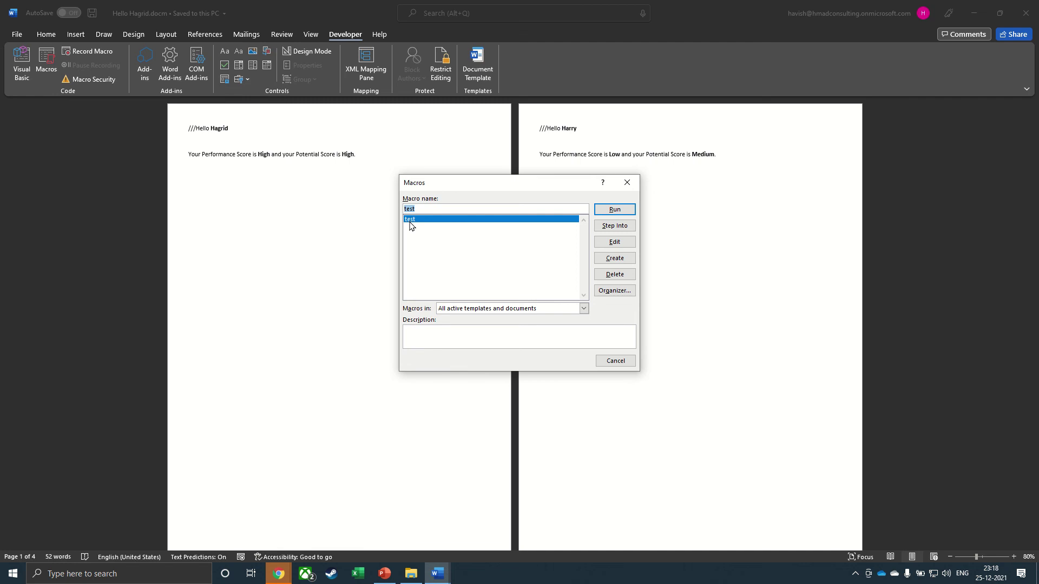
left_click(619, 211)
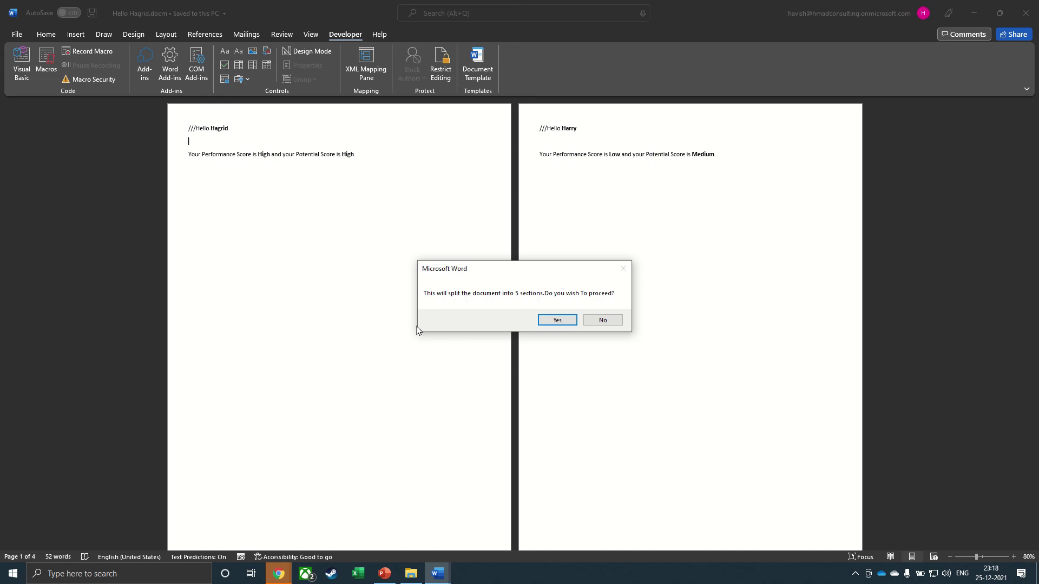
left_click(557, 319)
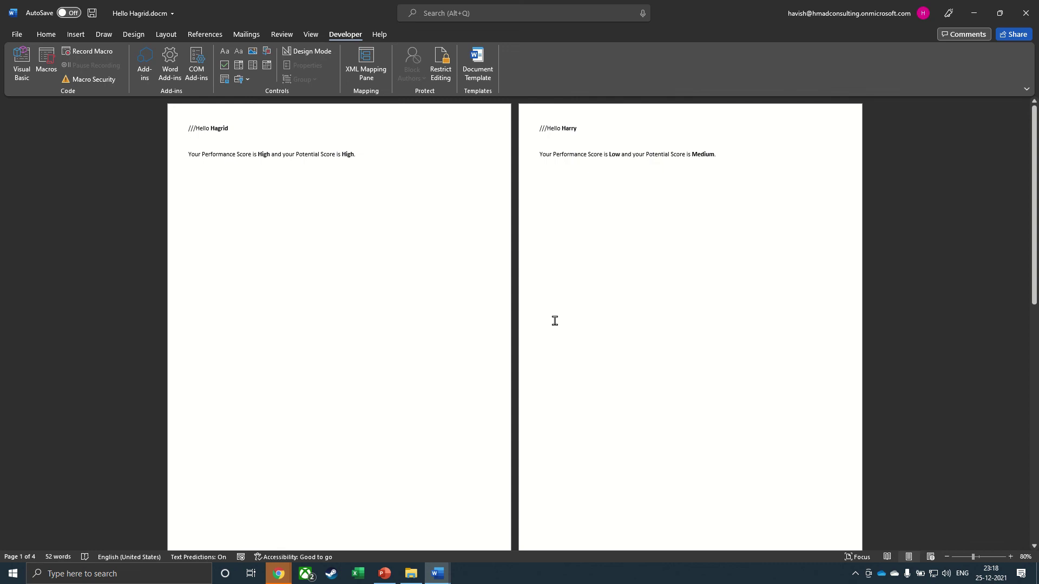
left_click(1024, 15)
left_click(469, 301)
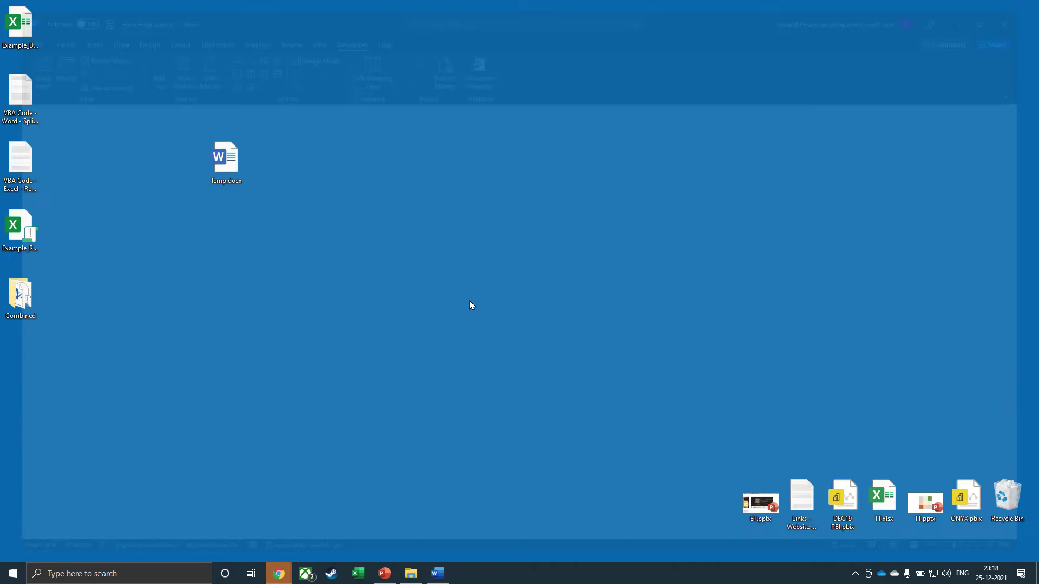
Open the maximized Combined folder, check File 001.docx, and close Temp.docx without saving
double_click(23, 302)
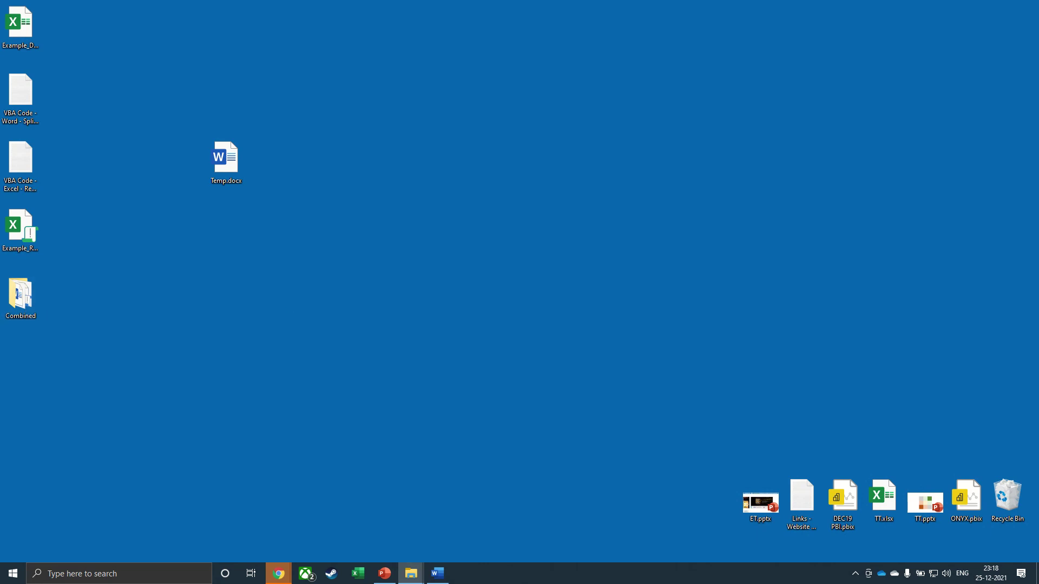
left_click_drag(244, 249, 244, 2)
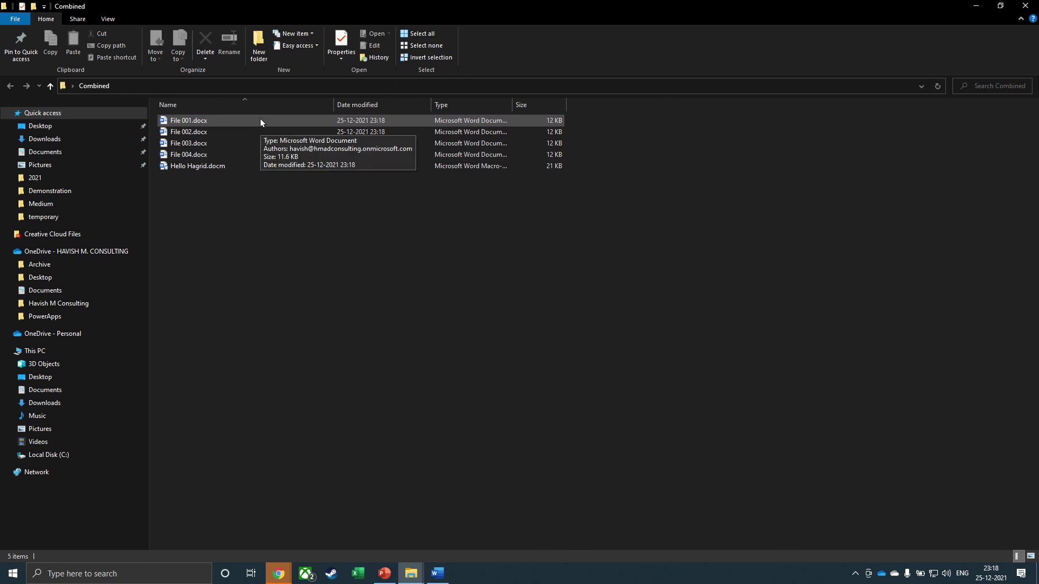
double_click(229, 127)
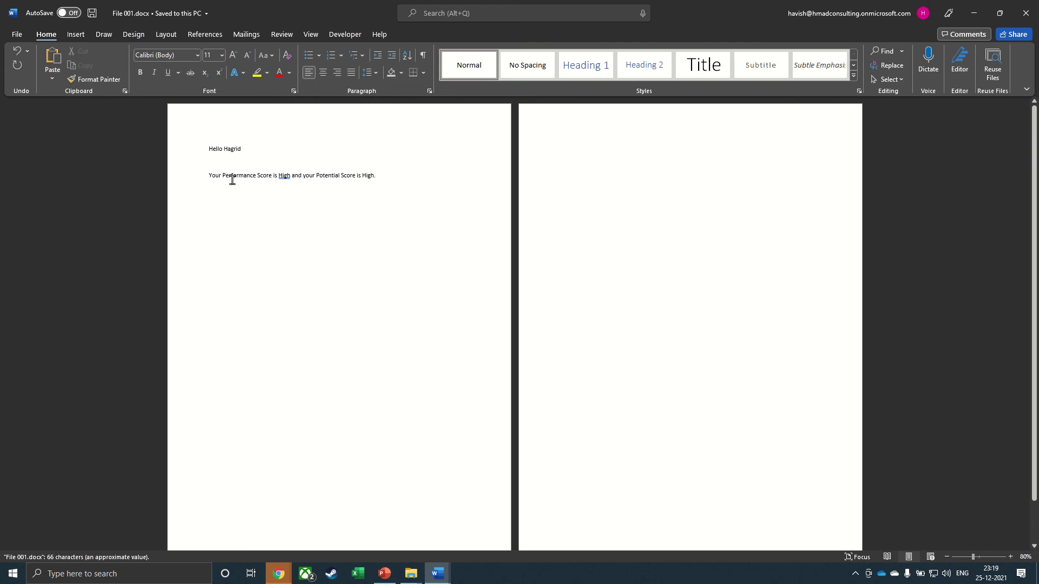
left_click_drag(222, 157, 376, 179)
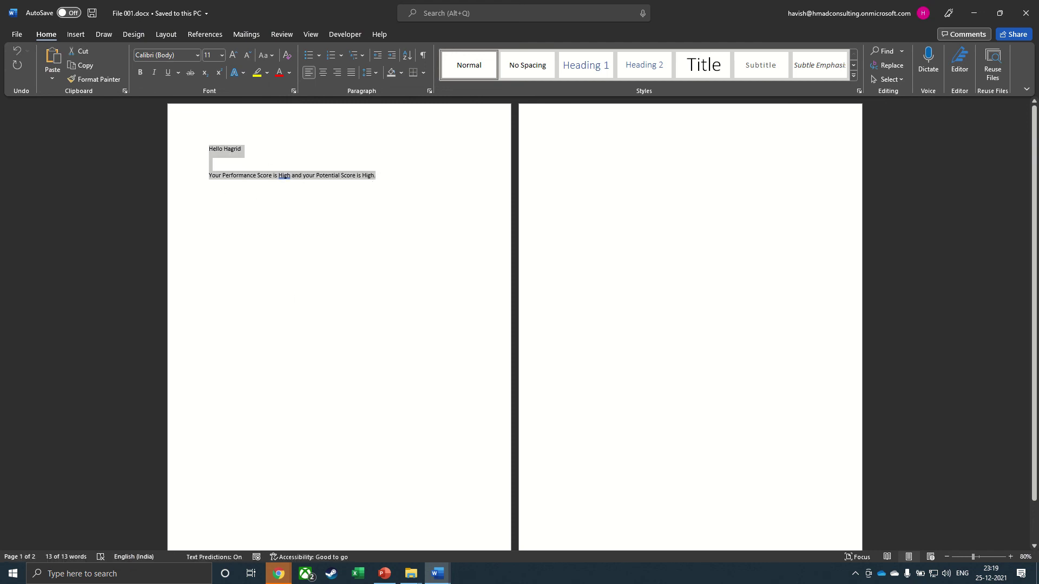
left_click(1025, 13)
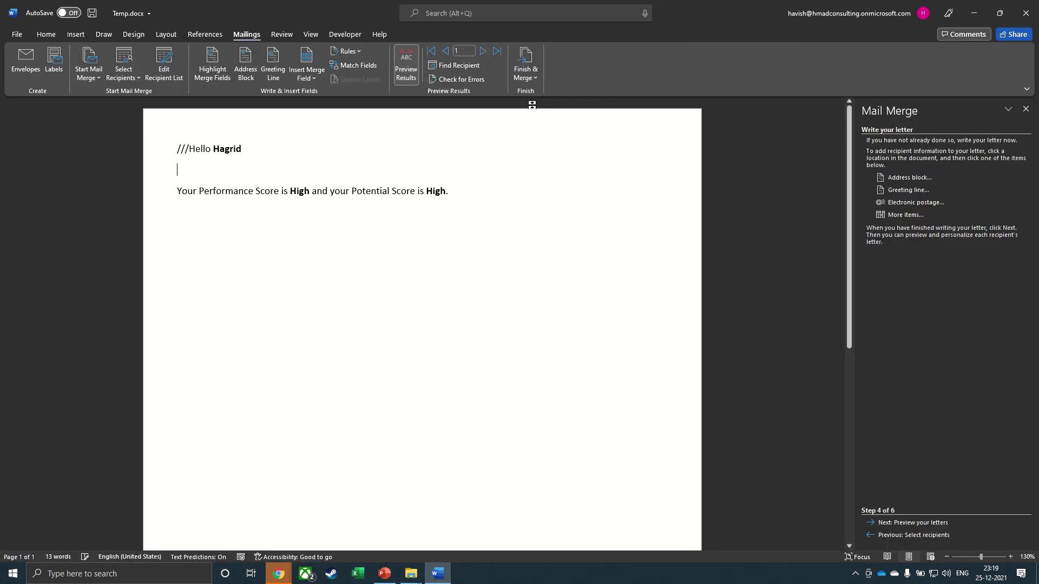
left_click(1025, 12)
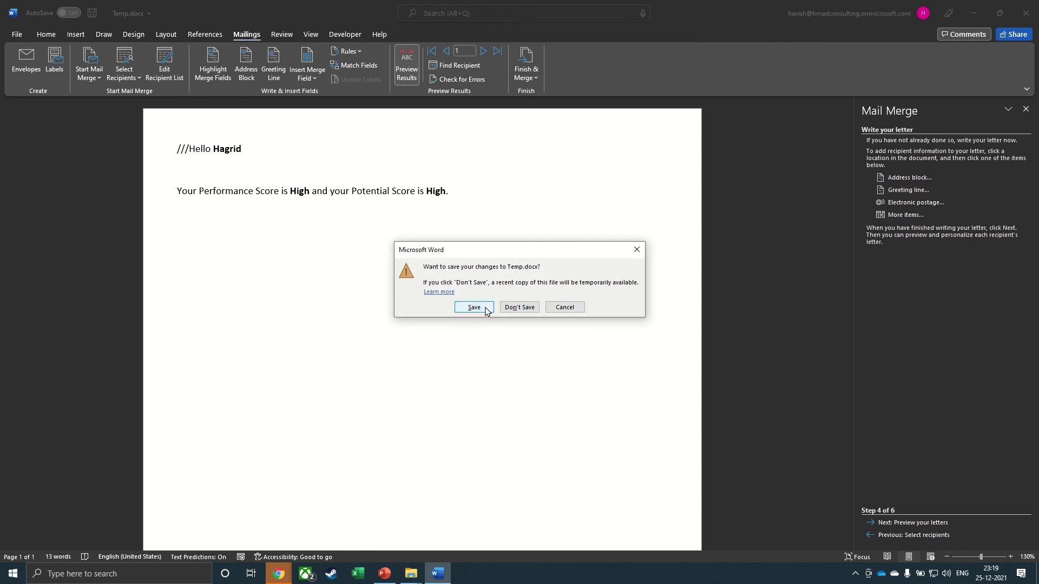
left_click(512, 309)
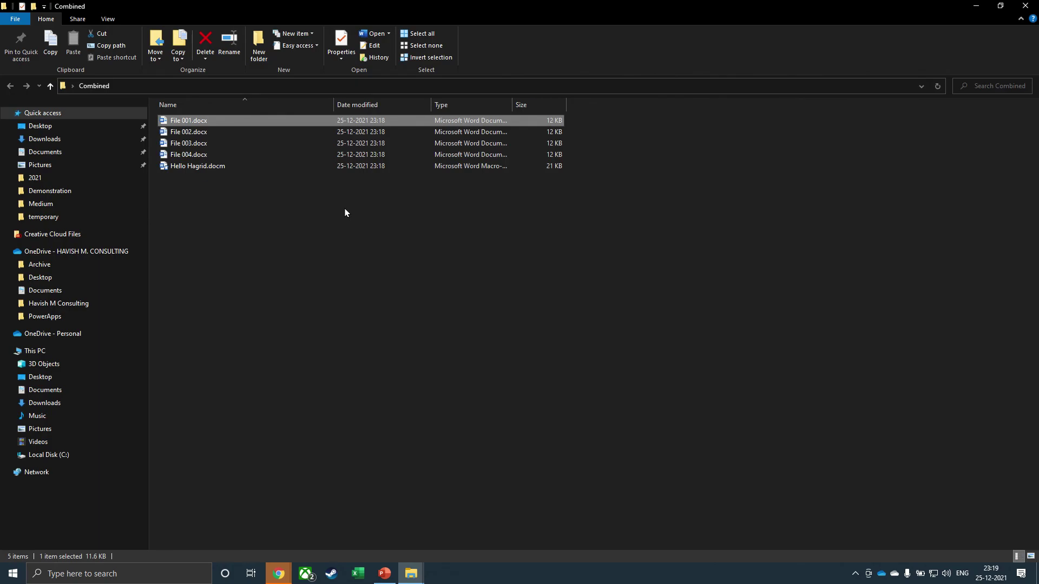
Check File 002.docx, select File 001–004.docx, and show the desktop
double_click(245, 133)
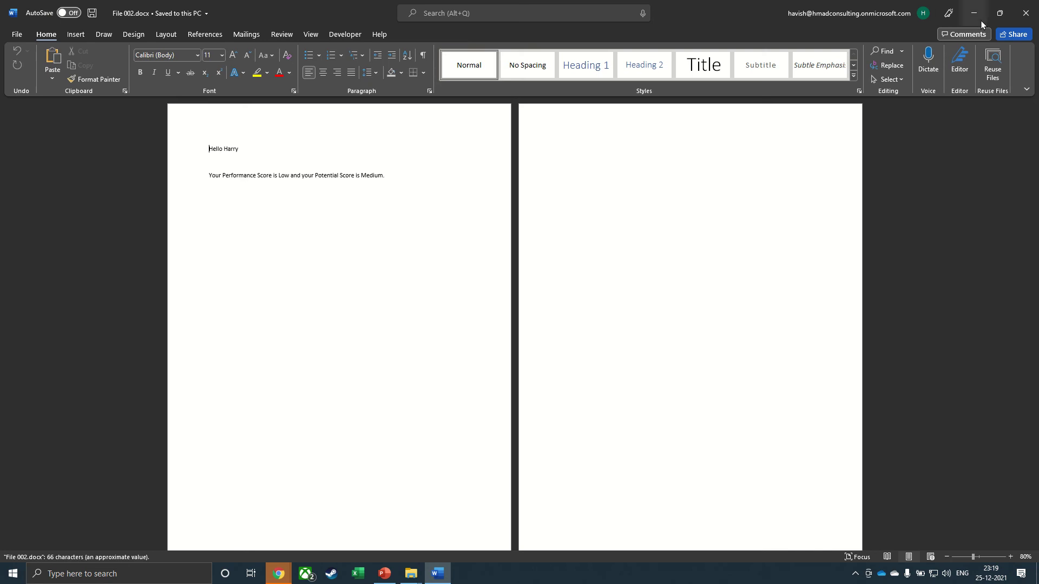
left_click(1025, 13)
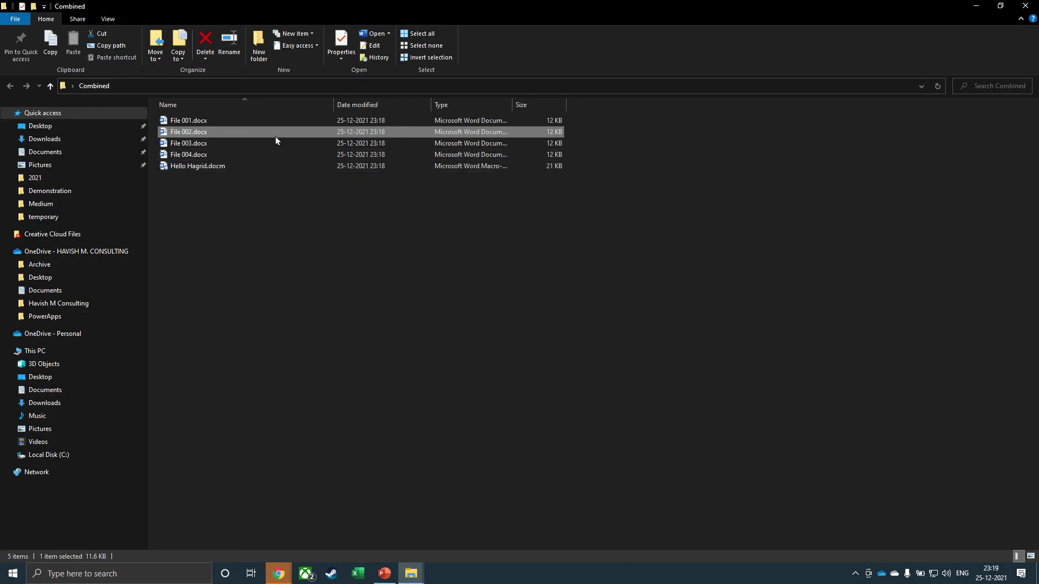
left_click(274, 122)
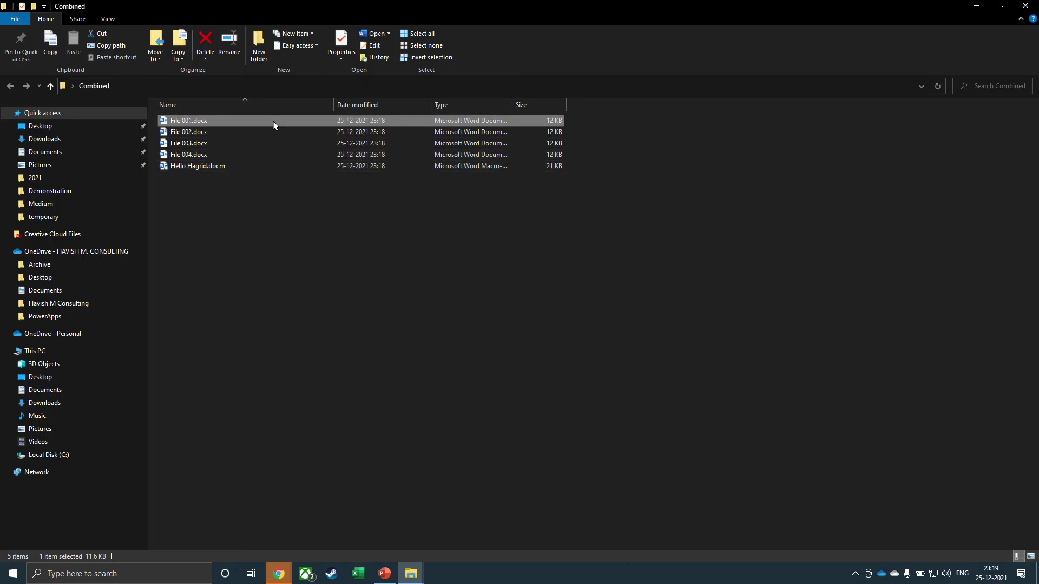
key("shift+Down")
key("shift+Down")
key("shift+Down")
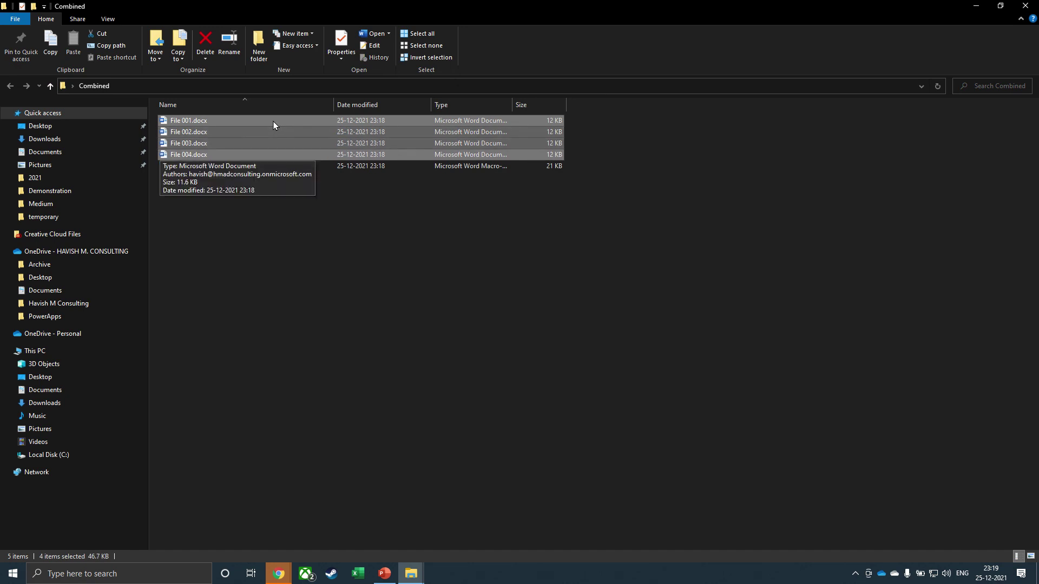
key("super+d")
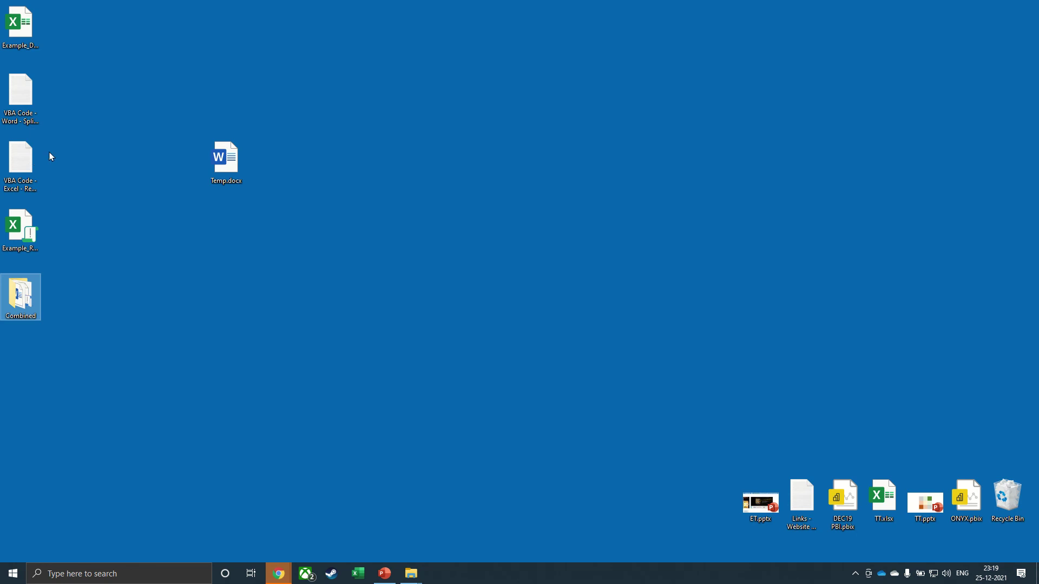
Open Example_Rename_Macro.xlsm with content enabled and view its Macros list without running anything
left_click(19, 237)
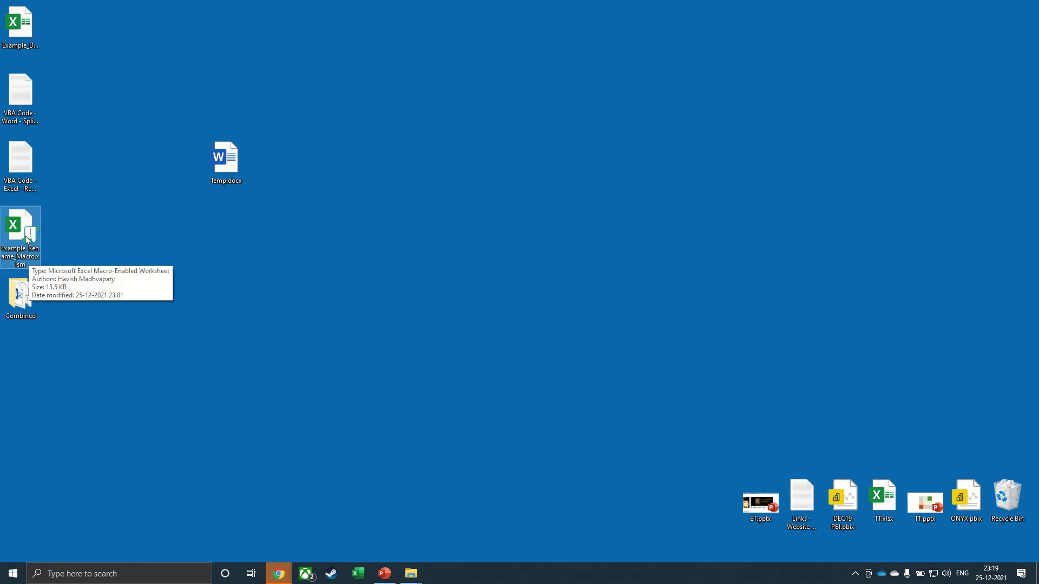
double_click(26, 239)
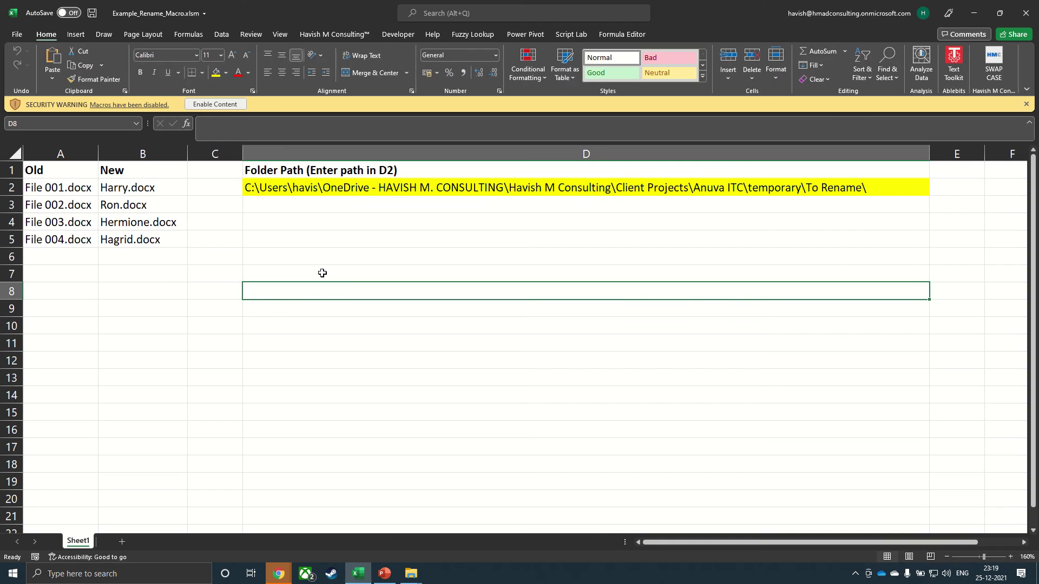
left_click(224, 105)
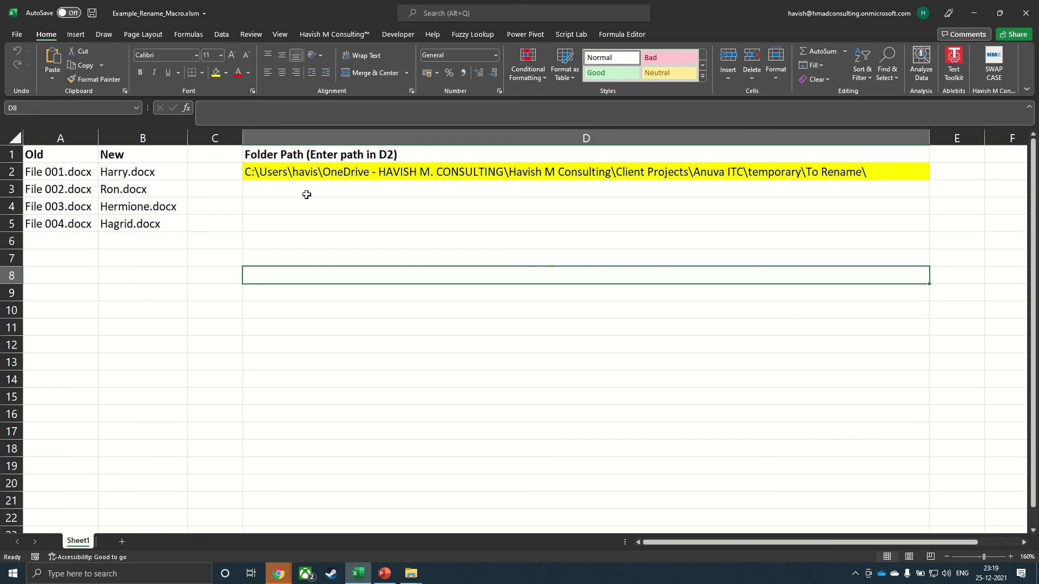
left_click(400, 33)
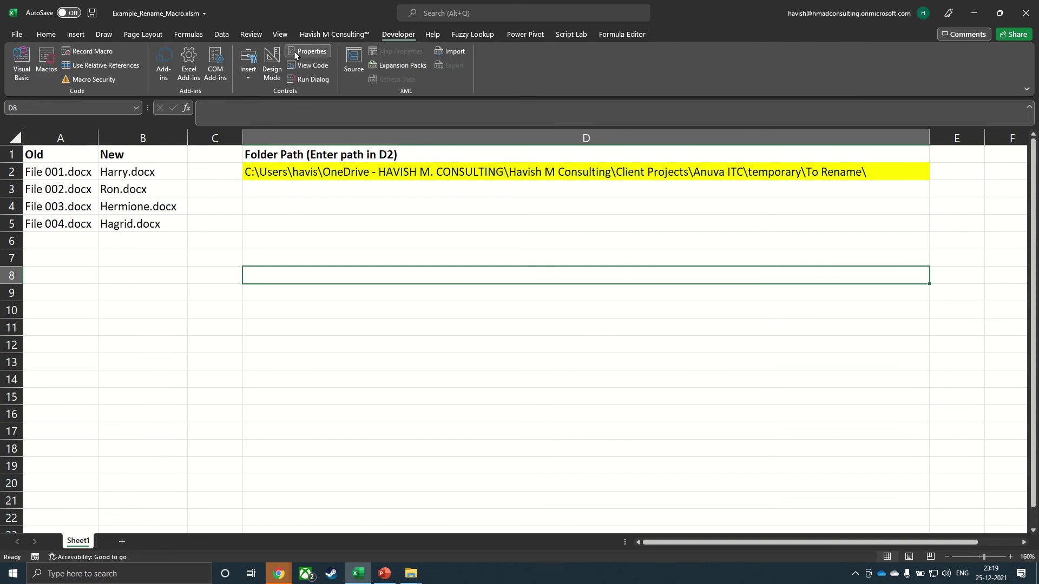
left_click(50, 79)
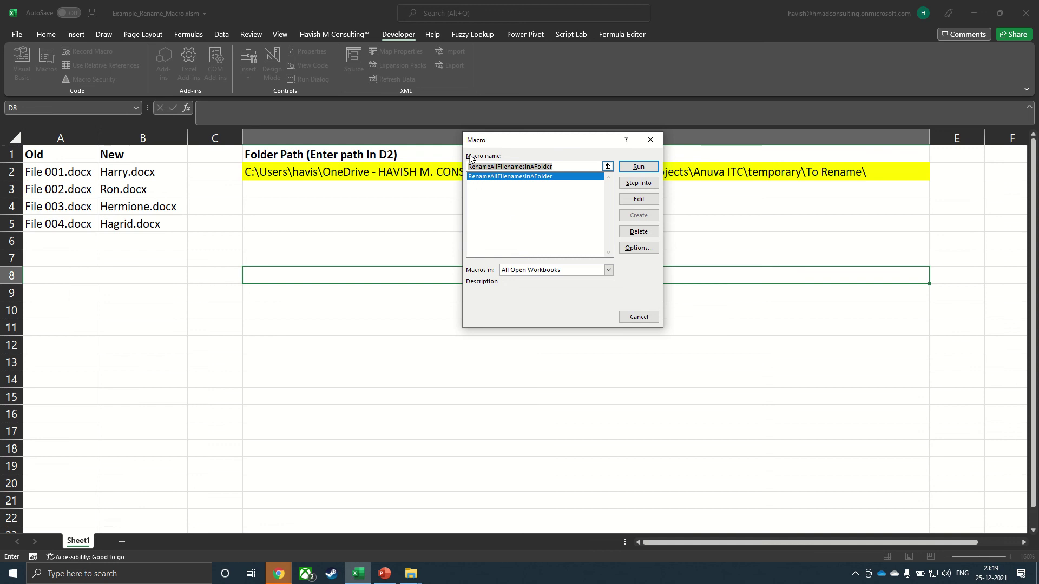
left_click(474, 178)
left_click(650, 139)
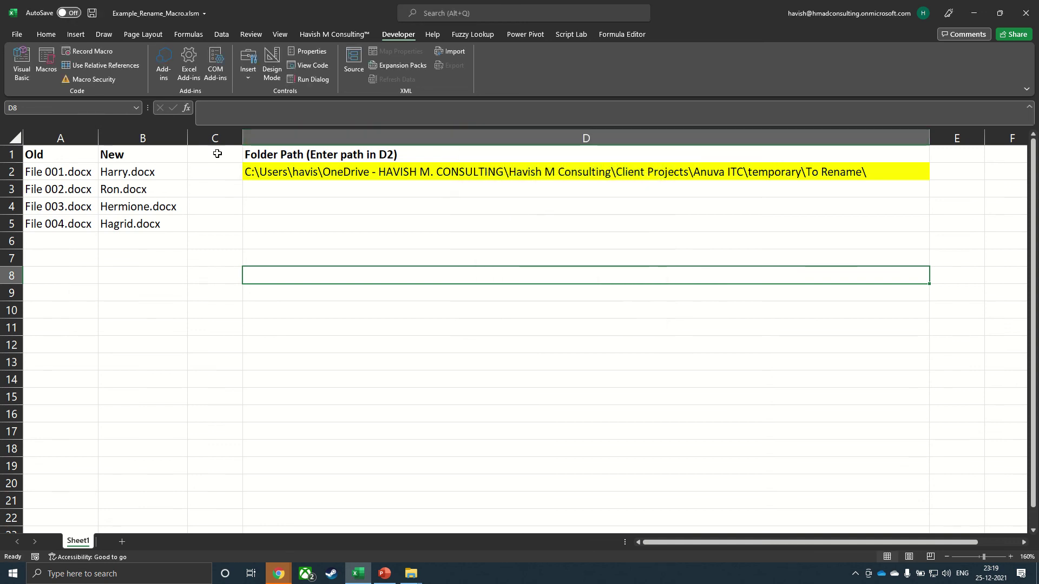
Review the rename macro's code in the VBA editor for Example_Rename_Macro.xlsm, then close it
left_click(7, 67)
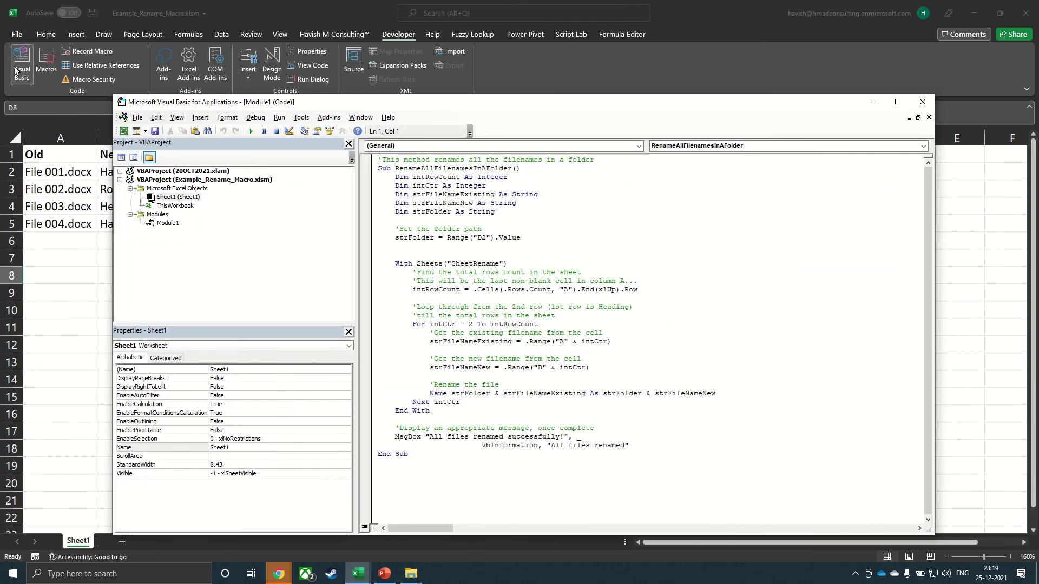
left_click(195, 181)
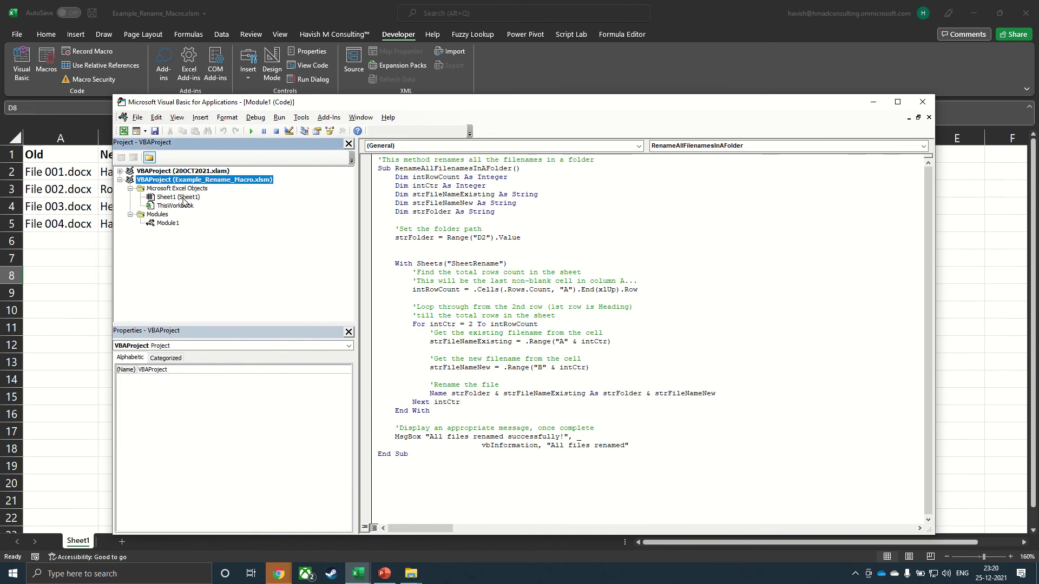
left_click(166, 224)
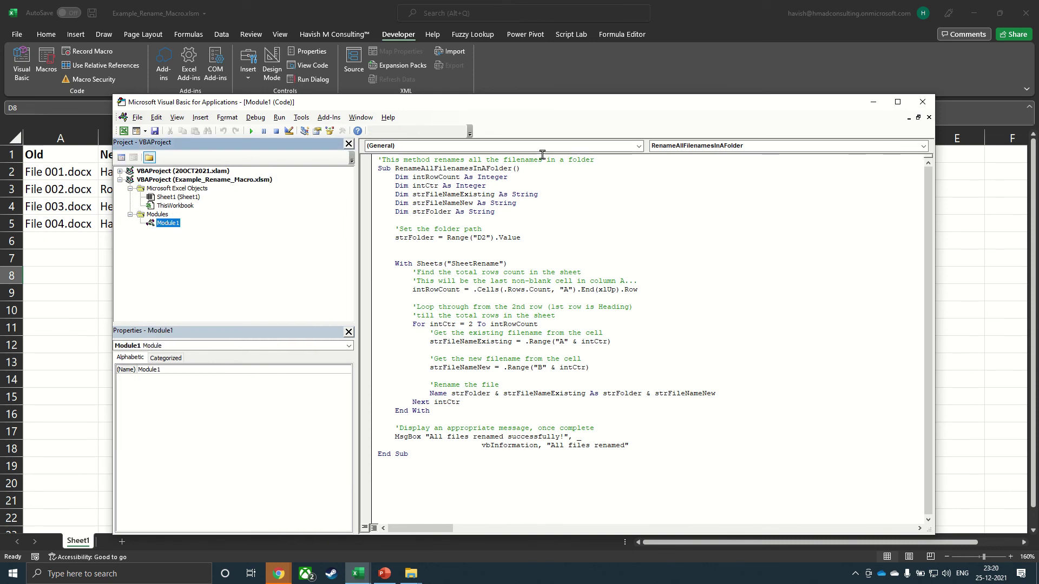
left_click_drag(409, 177, 521, 513)
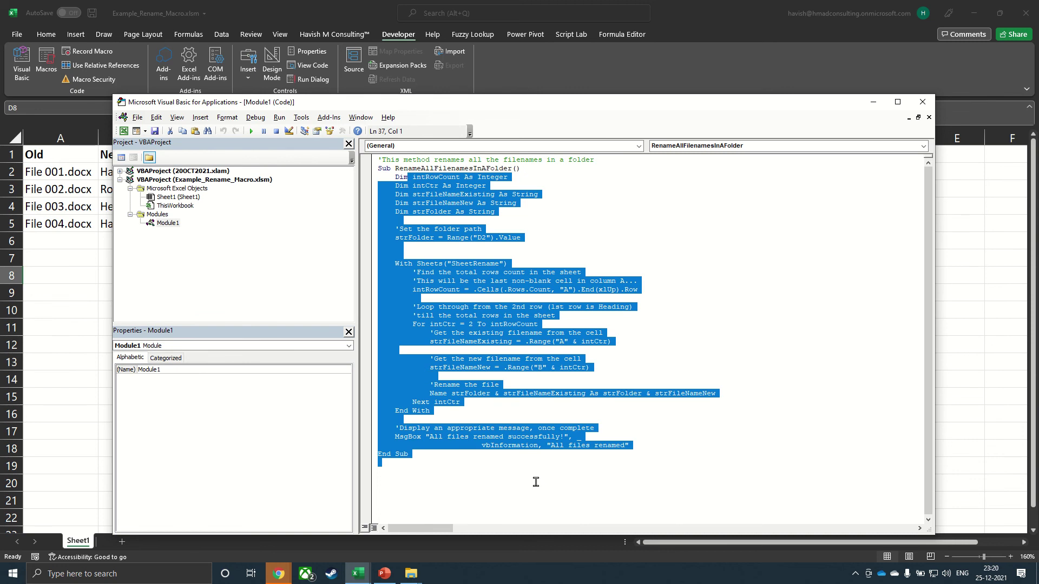
left_click(922, 102)
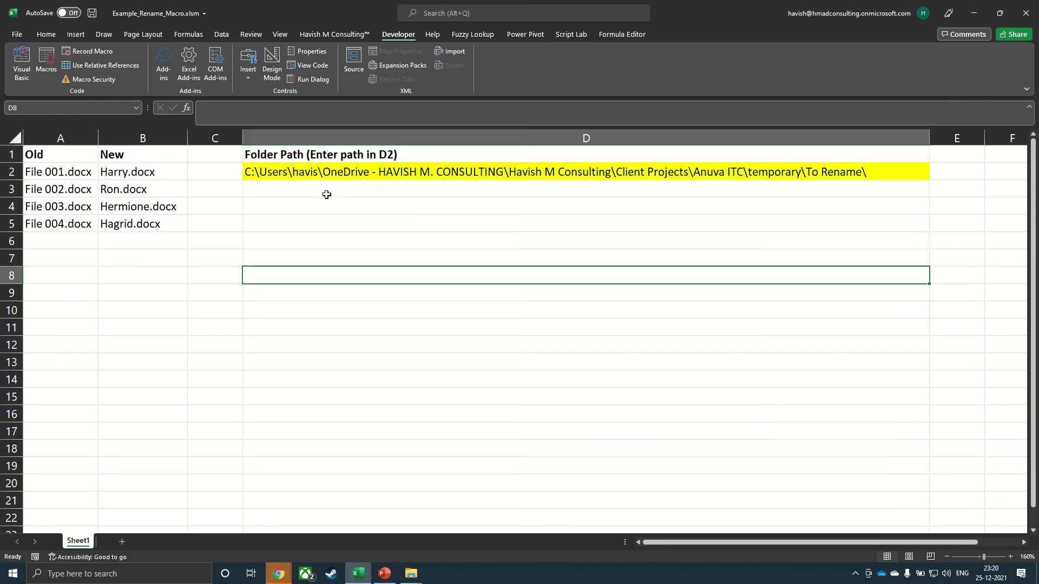
Check the new file names in B2:B5 and the folder path in D2
left_click(326, 189)
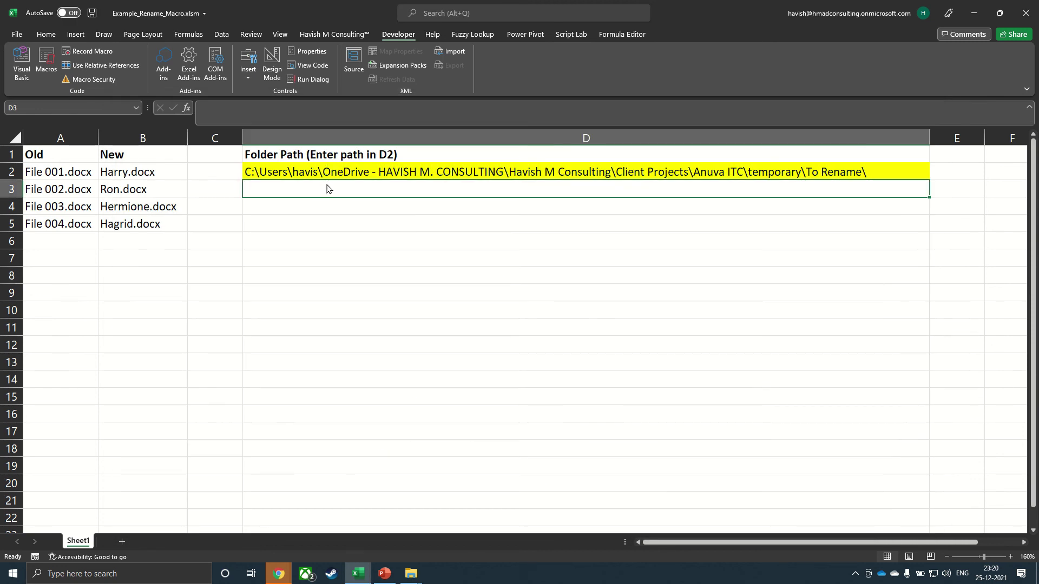
left_click_drag(162, 169, 149, 224)
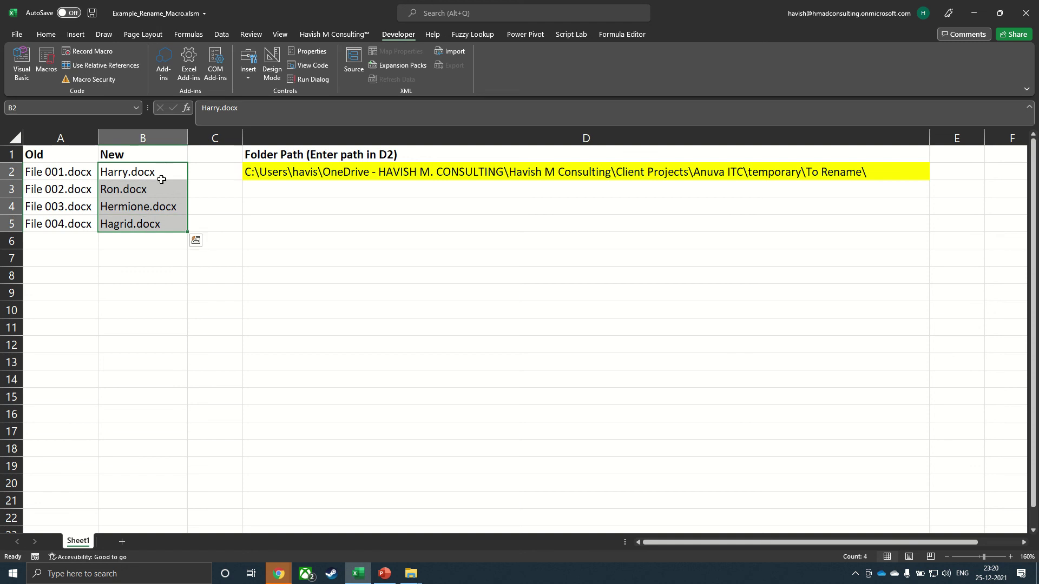
left_click(296, 177)
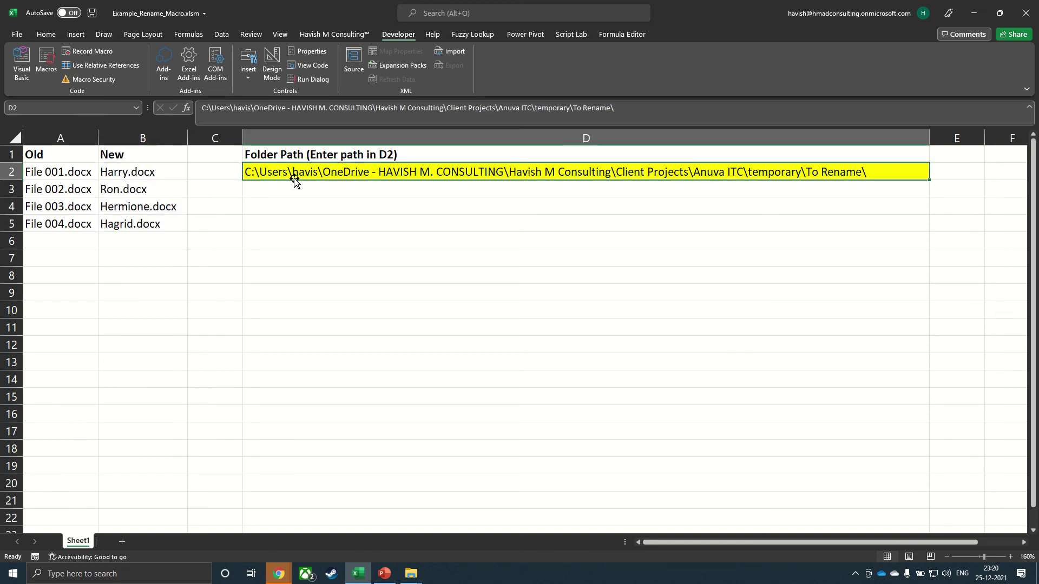
Replace D2's old path with the copied Combined folder path plus a trailing backslash
key("alt+Tab")
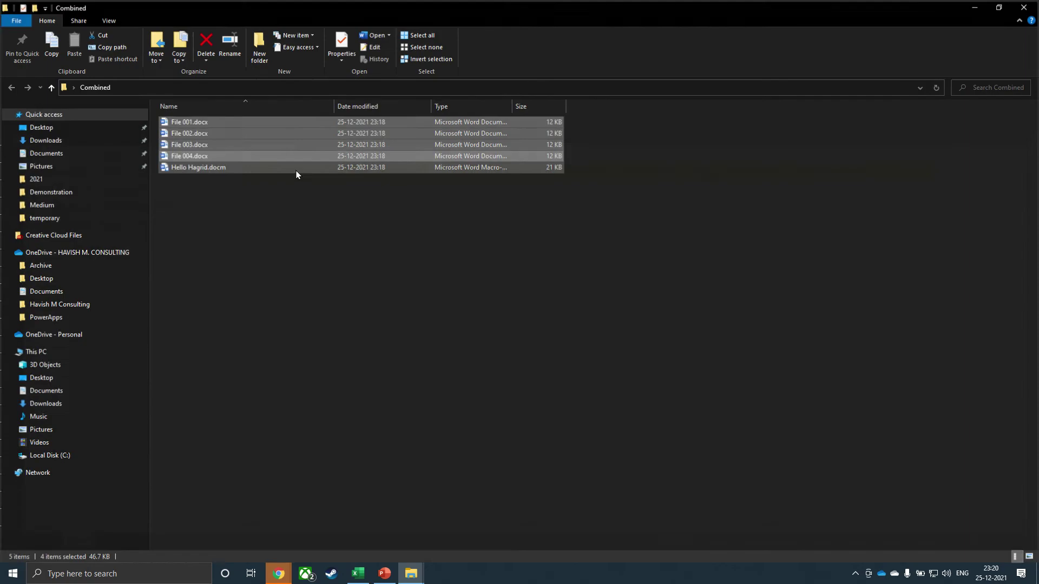
left_click(318, 84)
key("ctrl+c")
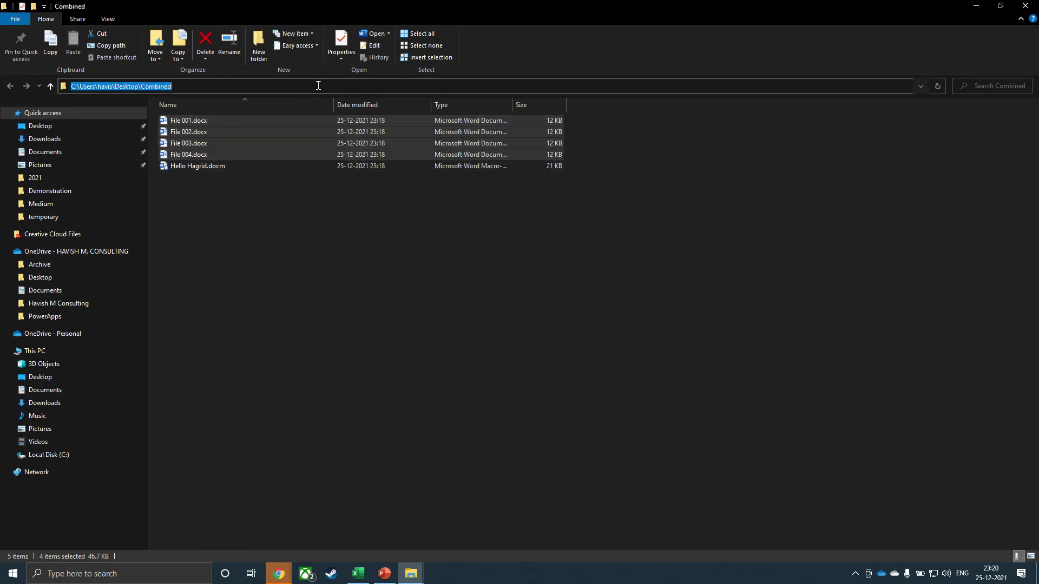
key("alt+Tab")
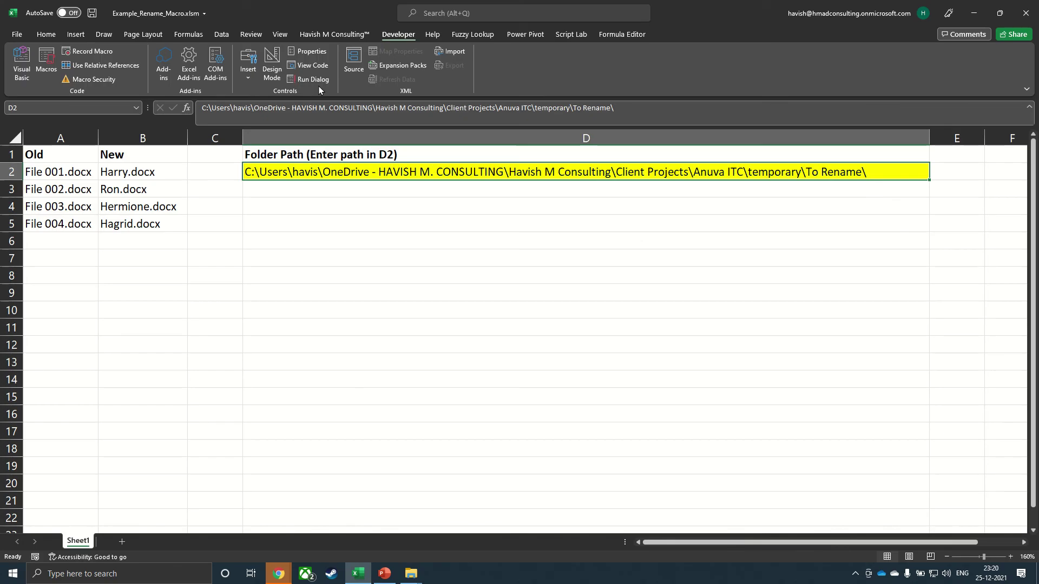
key("F2")
key("shift+Home")
key("BackSpace")
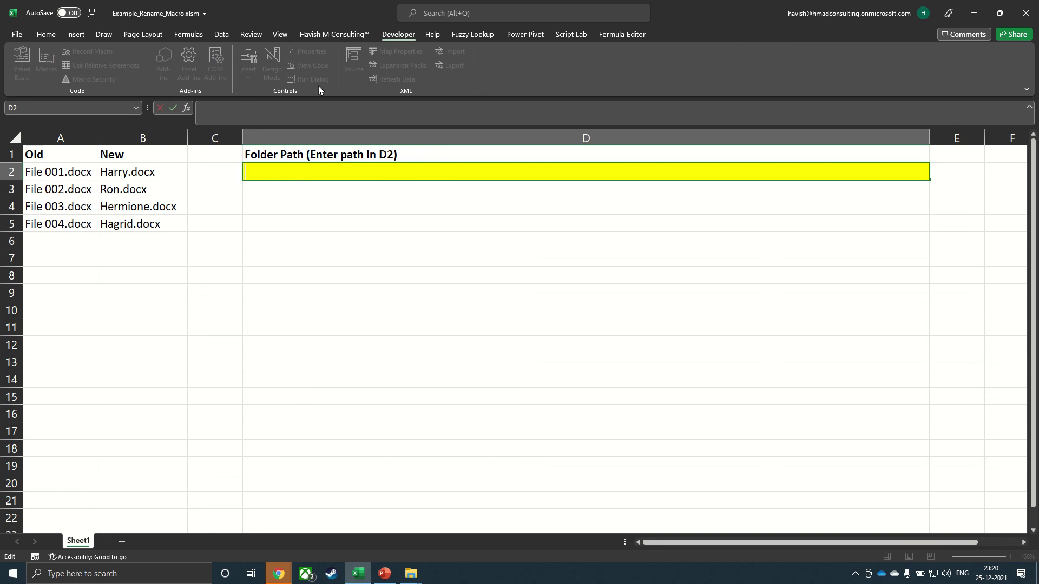
key("ctrl+v")
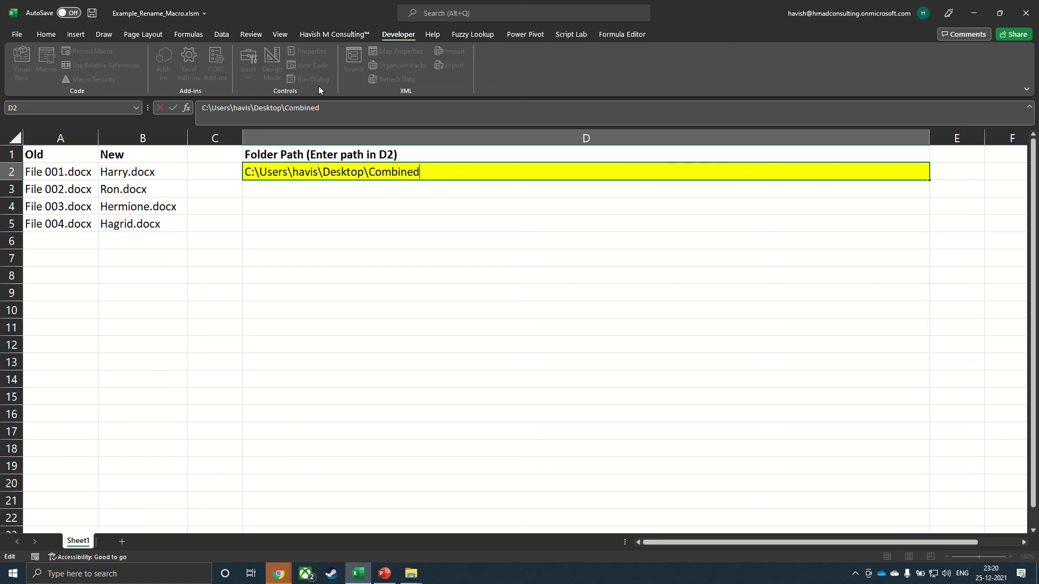
type("\\")
key("Return")
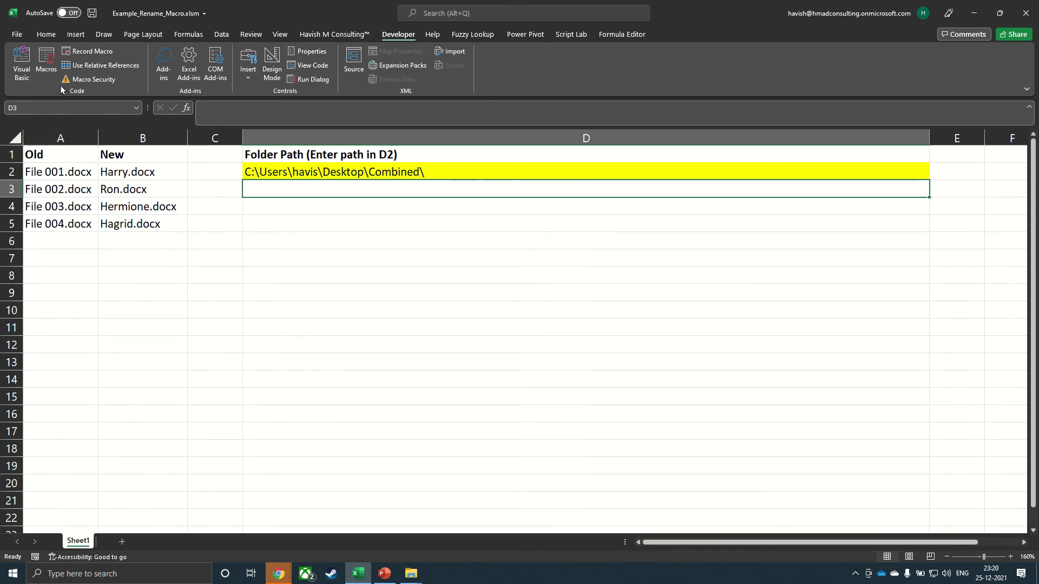
left_click(46, 62)
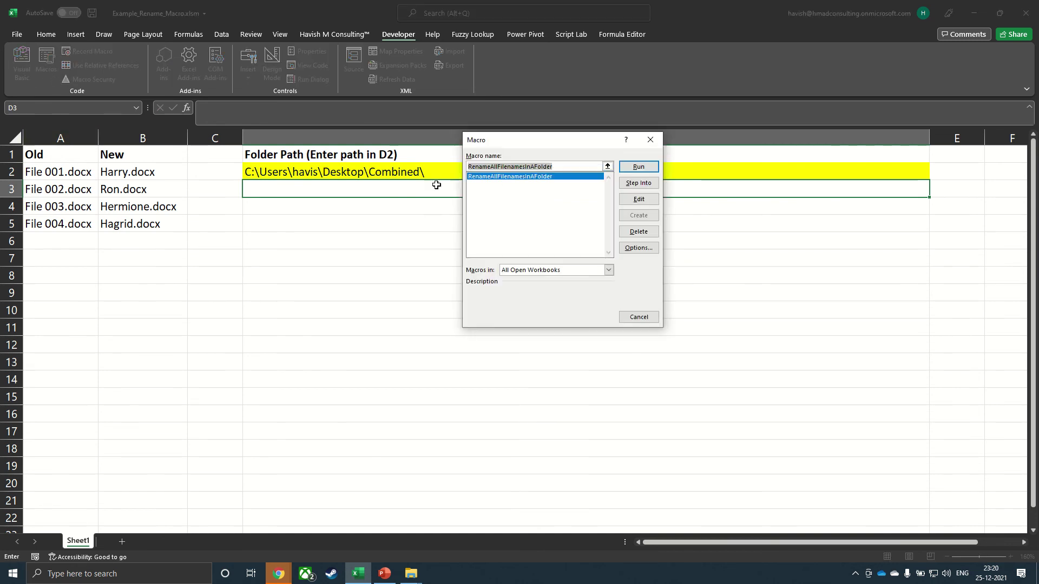
left_click(636, 167)
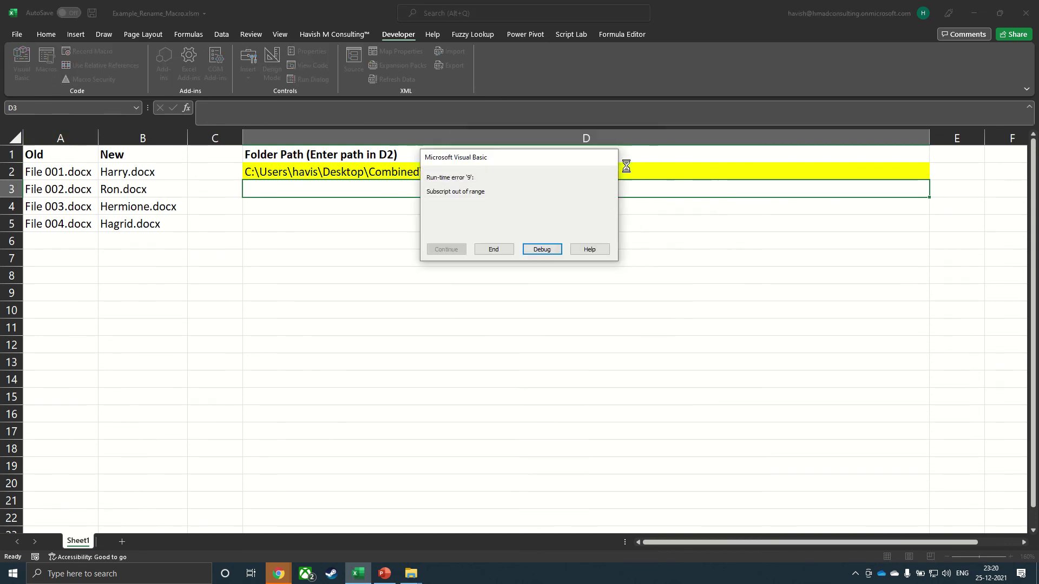
left_click(539, 249)
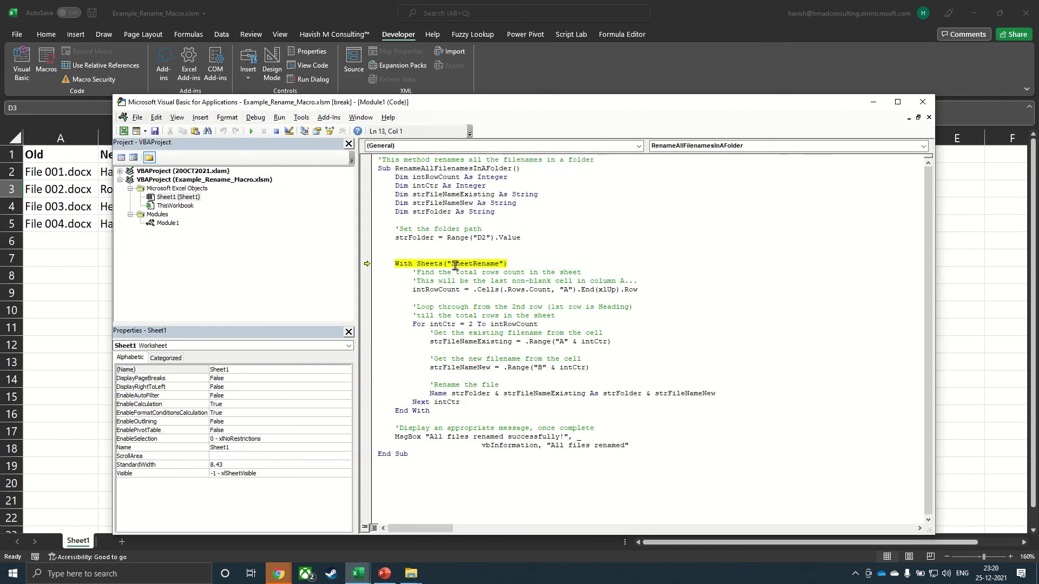
left_click_drag(452, 263, 500, 261)
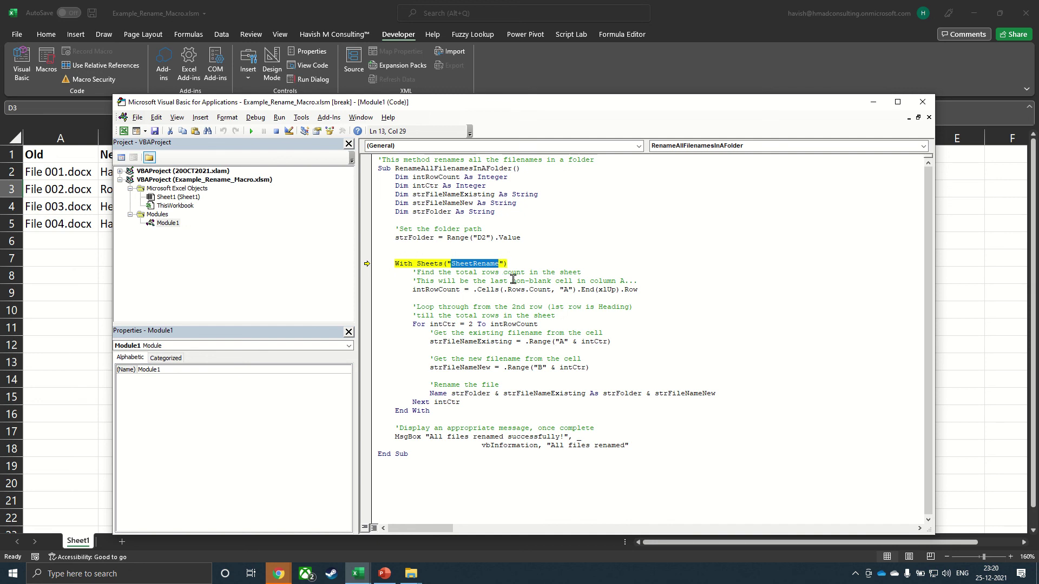
left_click(922, 102)
left_click(490, 326)
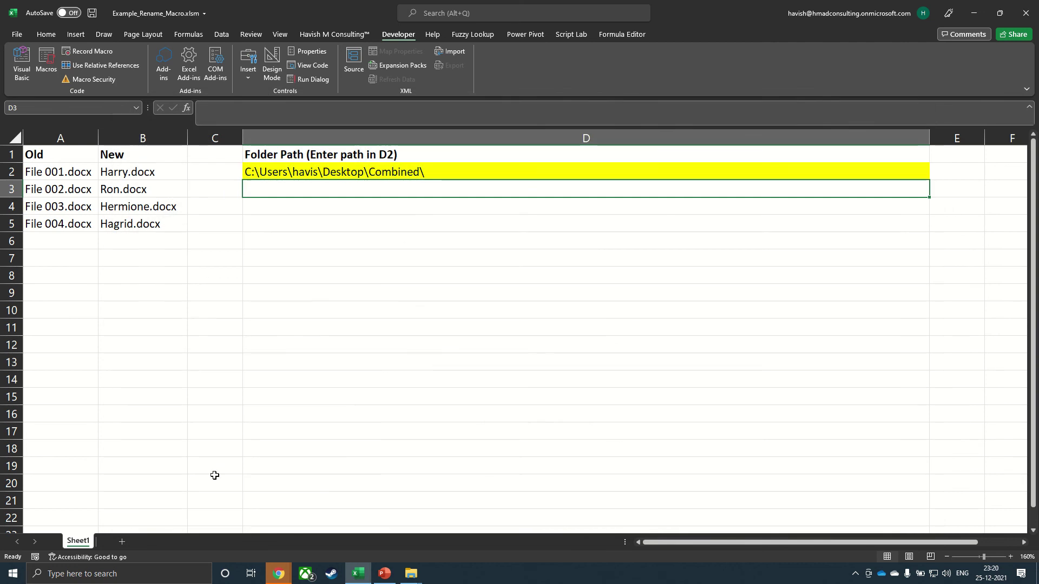
Rename the Sheet1 tab to SheetRename
double_click(76, 543)
type("She")
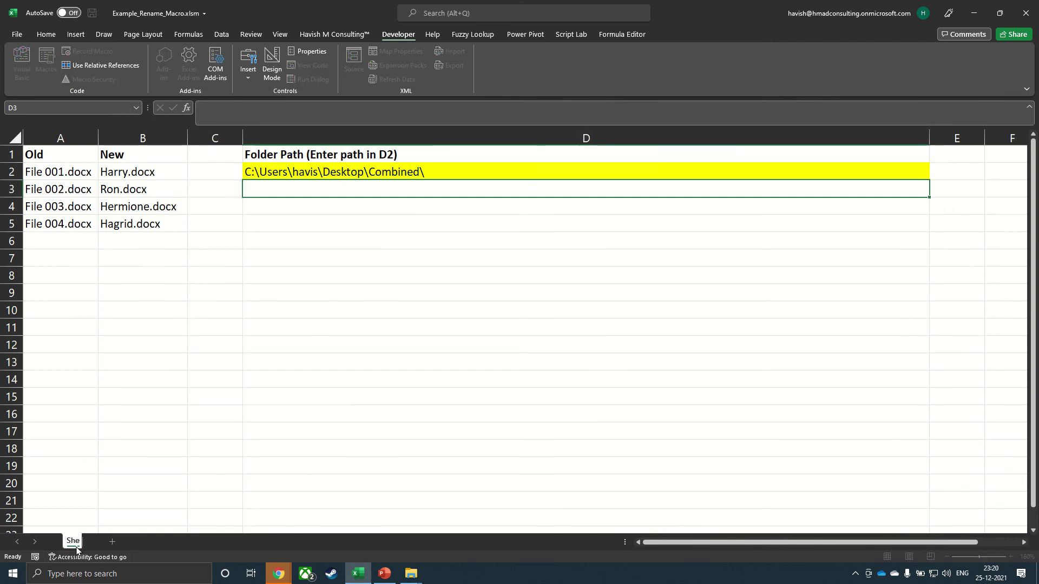
type("etRename")
key("Return")
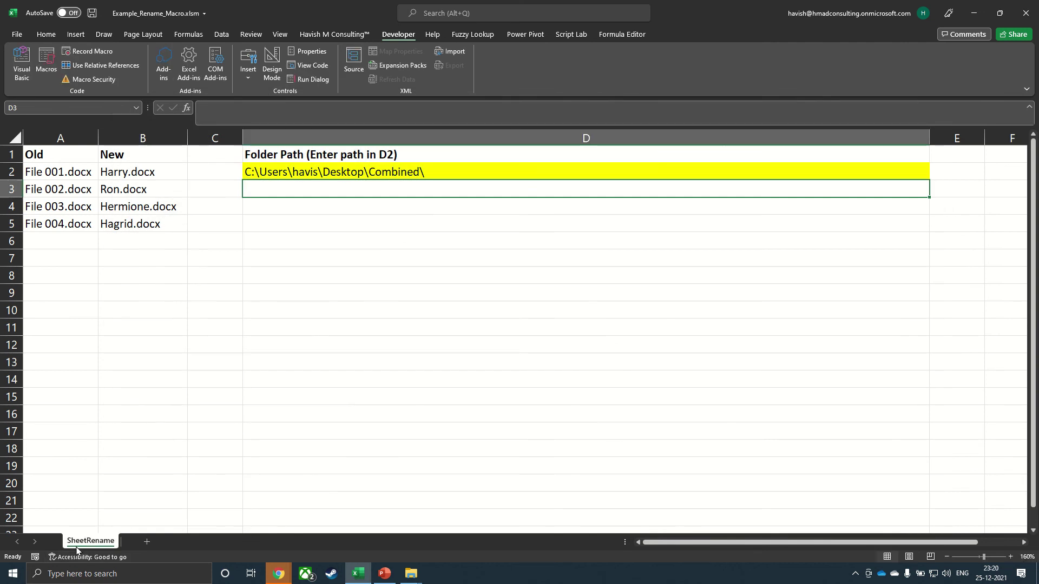
Run the file-renaming macro and acknowledge the all-files-renamed message
left_click(38, 61)
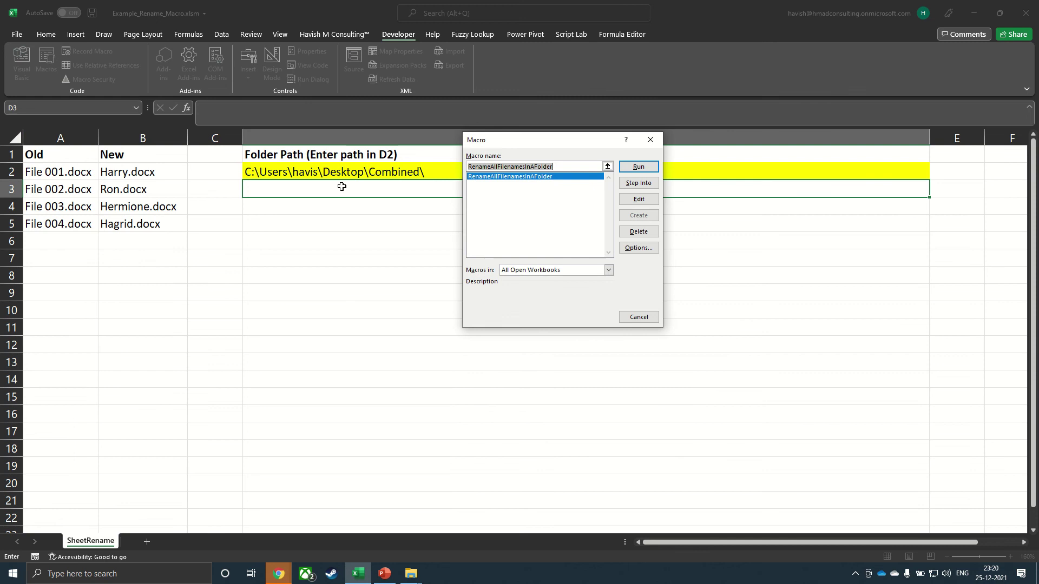
left_click(631, 168)
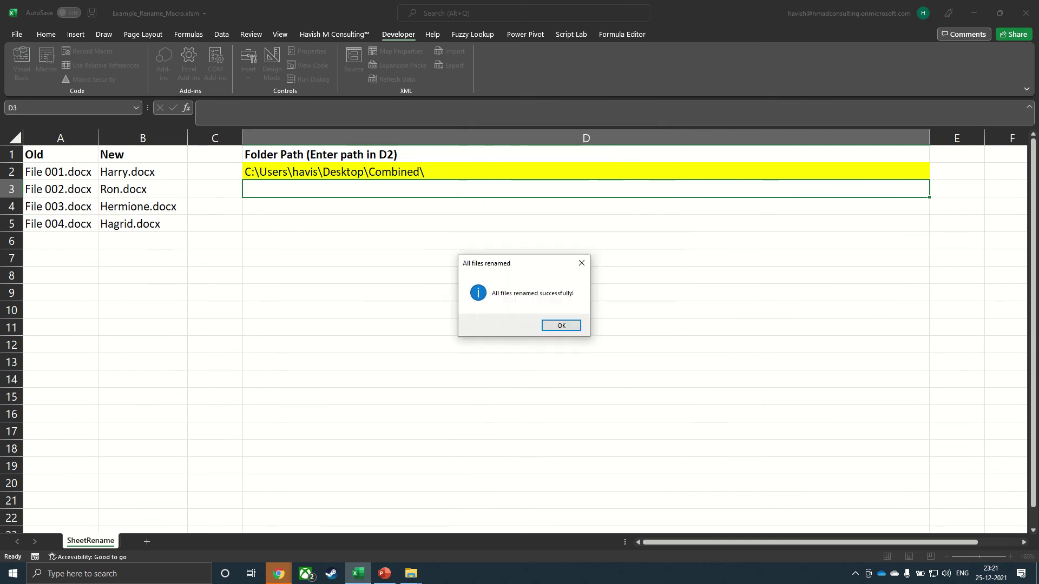
left_click(555, 326)
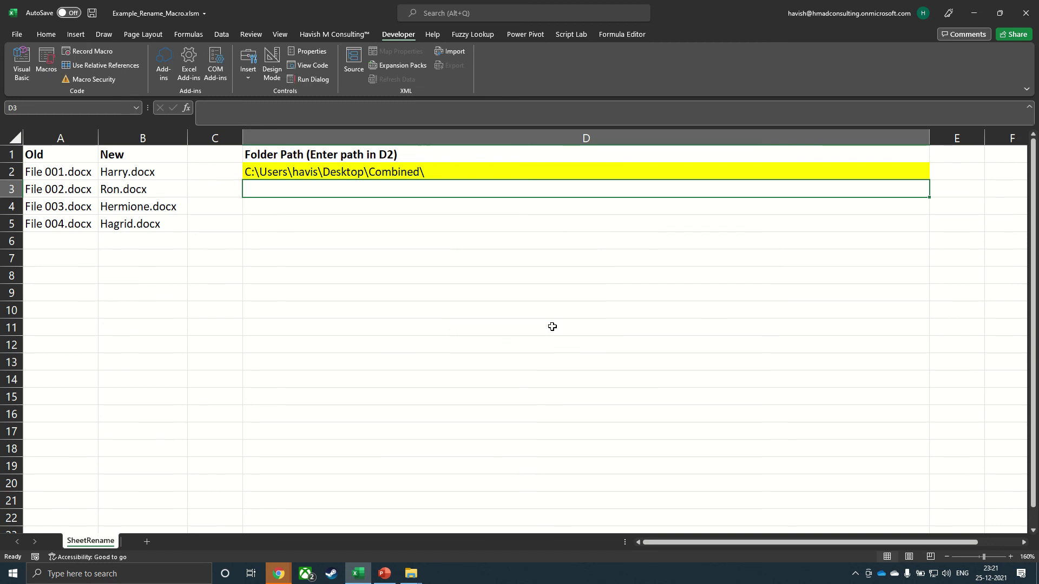
key("alt+Tab")
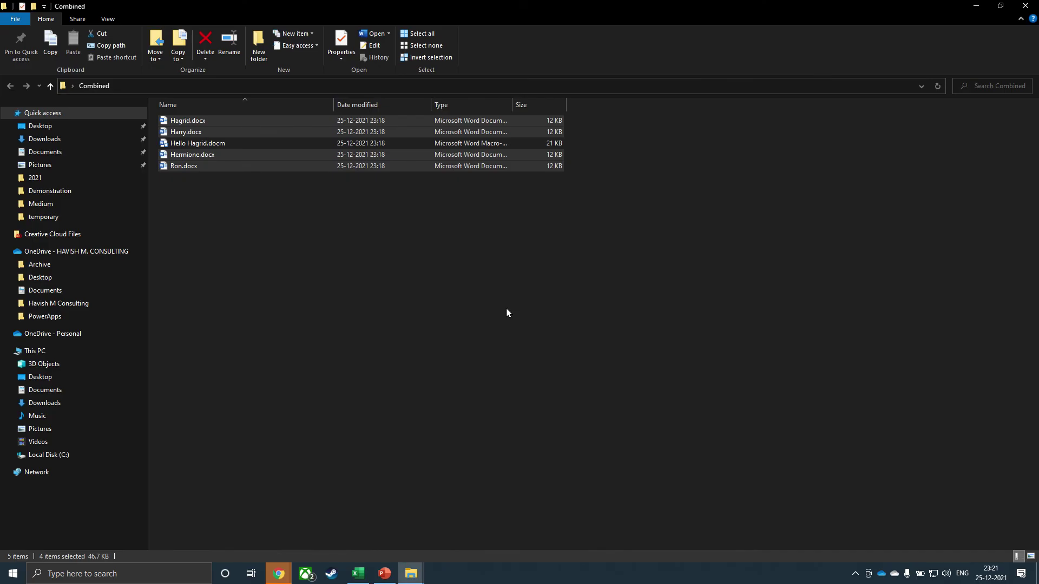
left_click(260, 118)
left_click(257, 132)
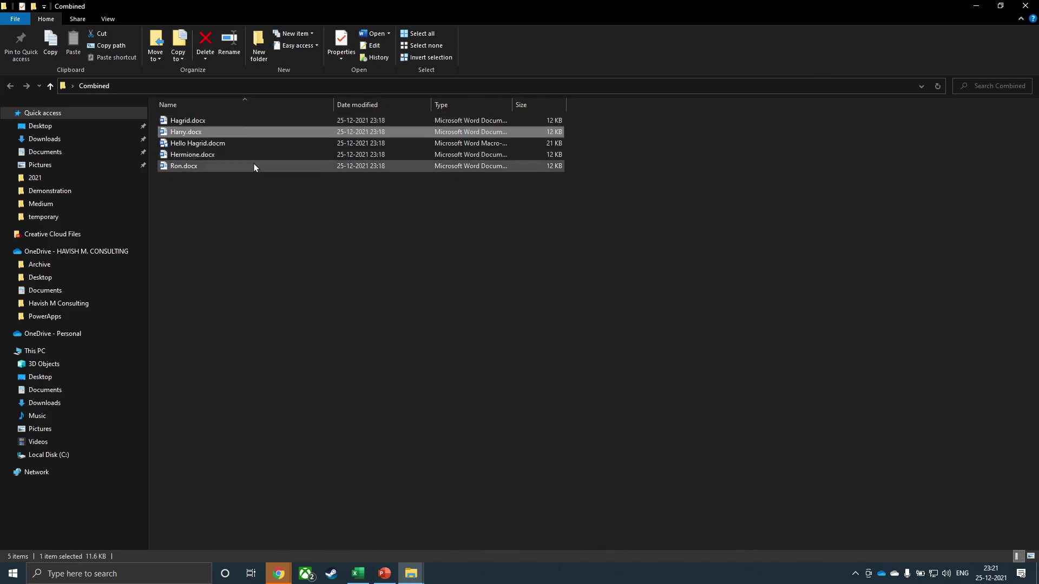
left_click(254, 155)
left_click(249, 169)
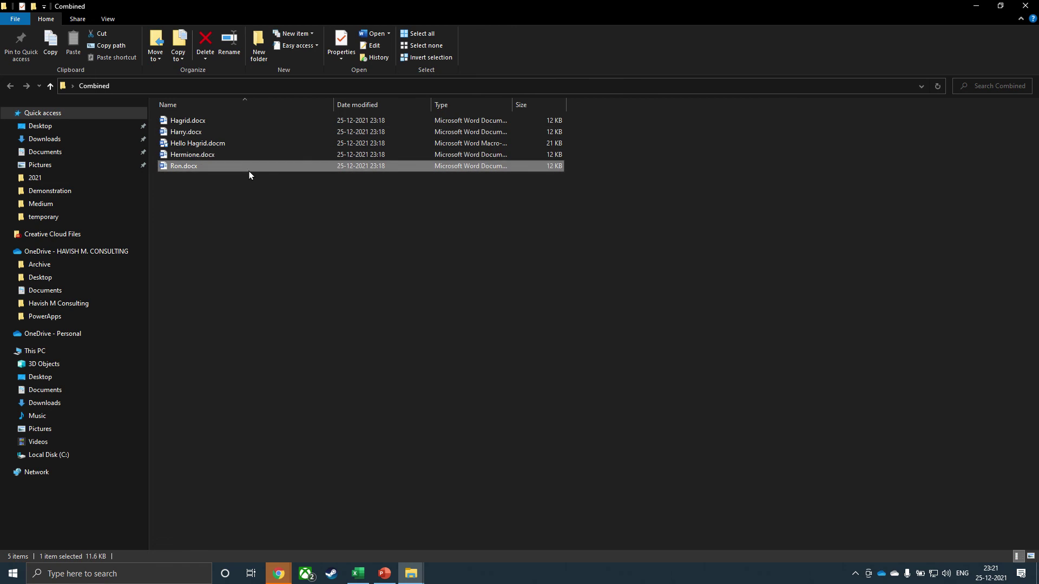